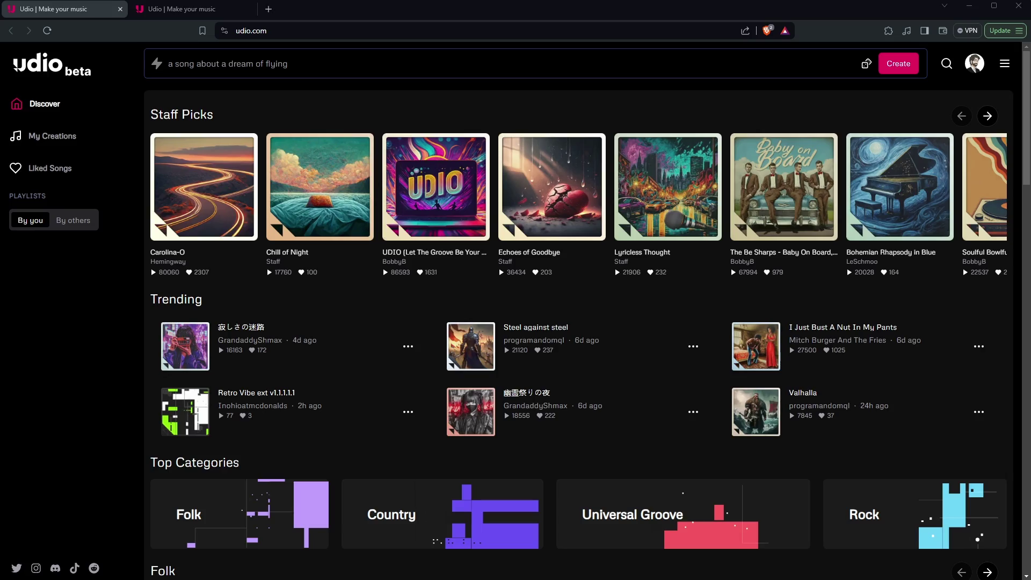
- Browse the Discover feed's Staff Picks, Trending, Top Categories, genre rows and Top Tracks
scroll(322, 424, "down", 10)
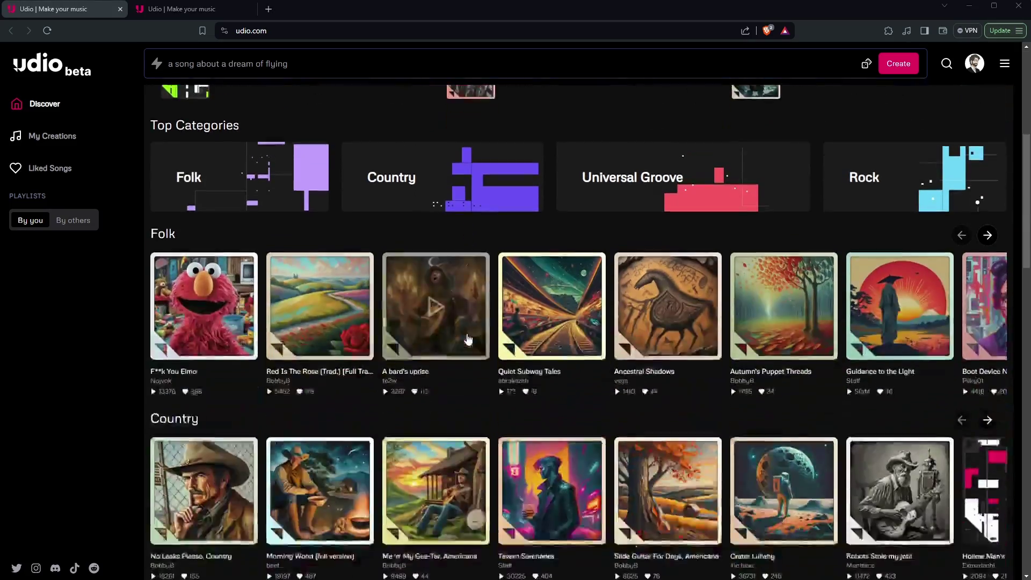
scroll(259, 399, "down", 5)
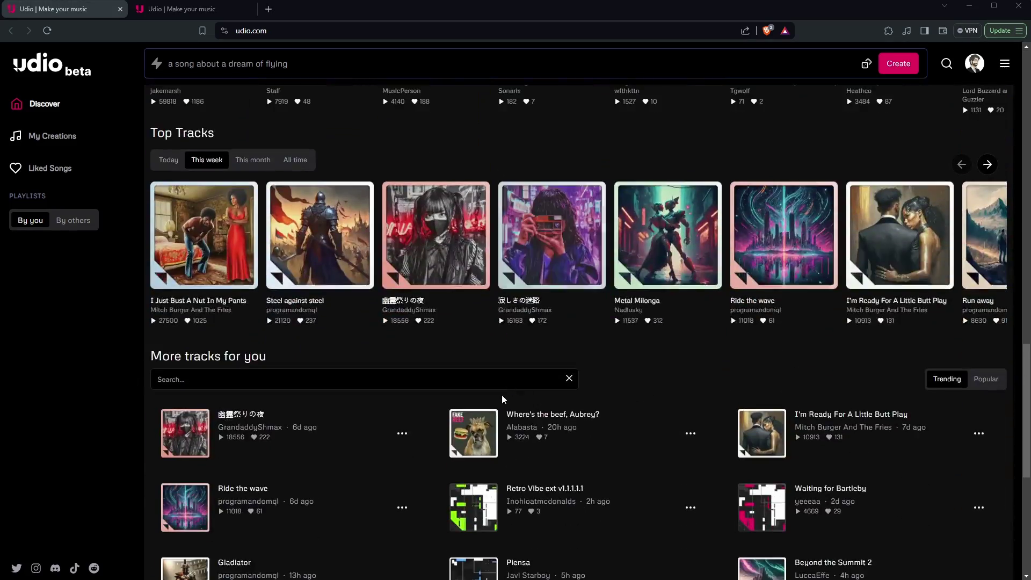
scroll(731, 321, "up", 15)
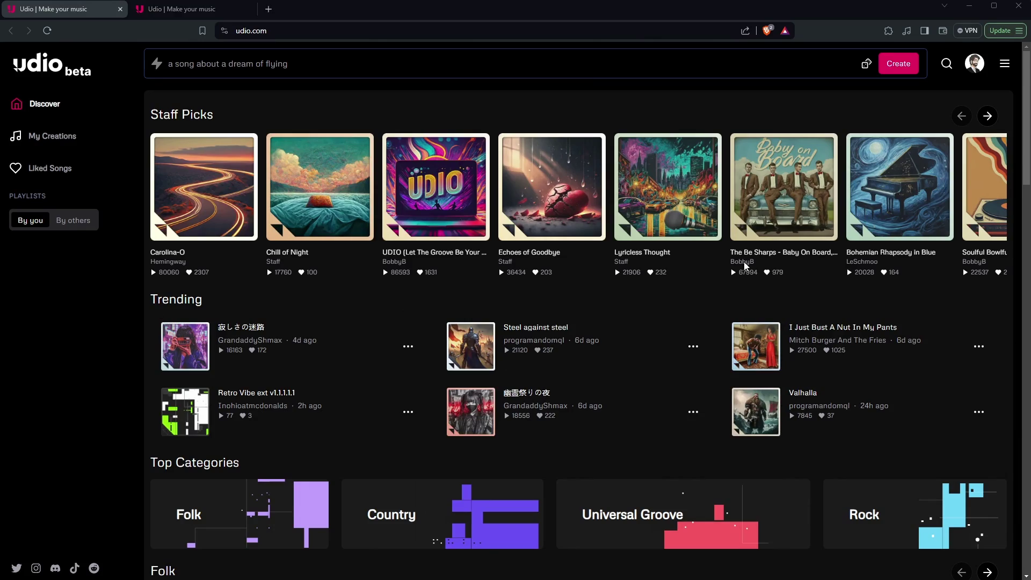
mouse_move(753, 396)
scroll(741, 386, "down", 10)
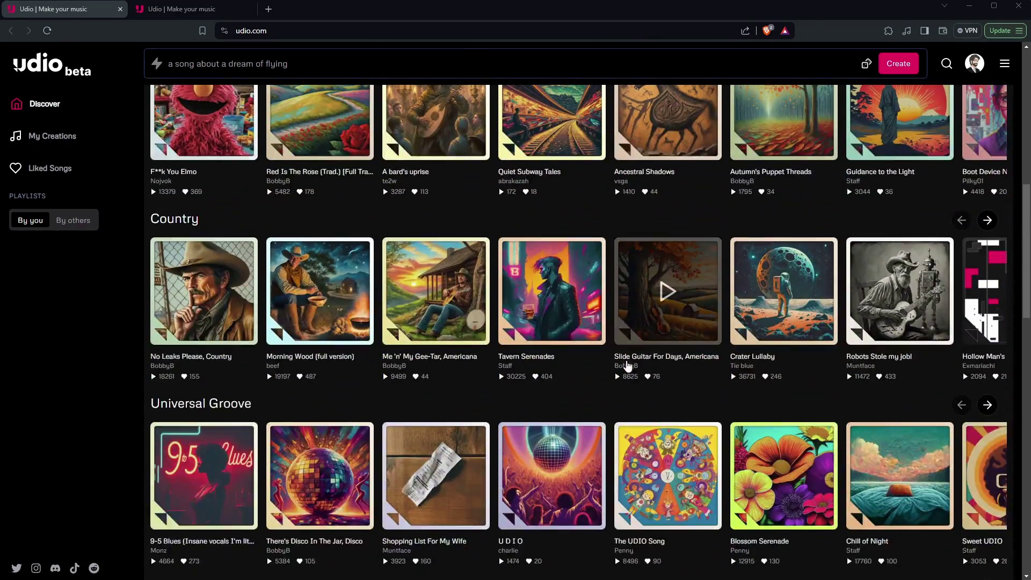
scroll(378, 411, "up", 5)
scroll(379, 411, "up", 5)
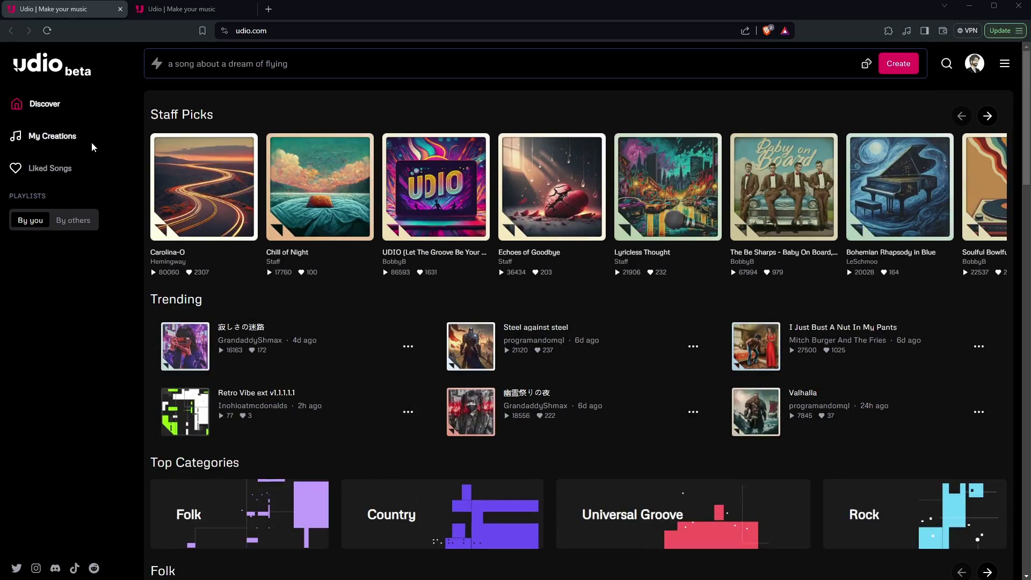
- Open My Creations and filter it to Published, leaving only Chromatic Drift (1:38)
left_click(39, 139)
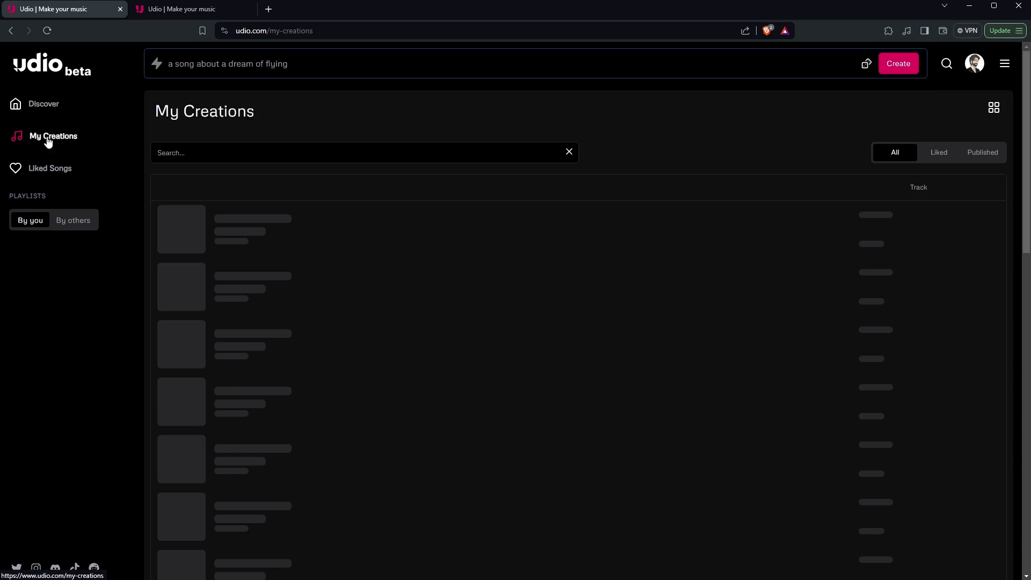
scroll(547, 334, "down", 18)
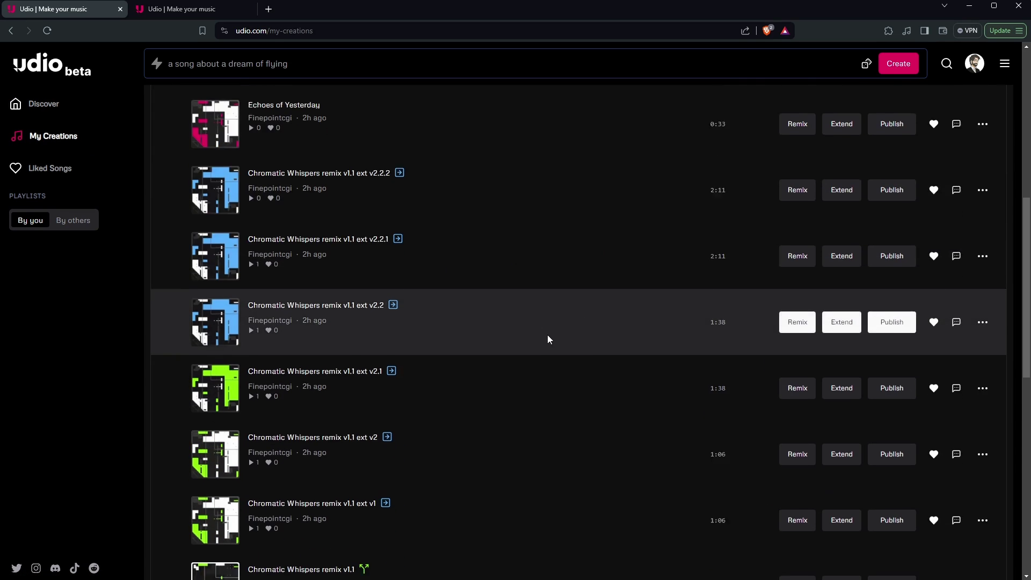
scroll(398, 335, "up", 8)
scroll(393, 329, "up", 10)
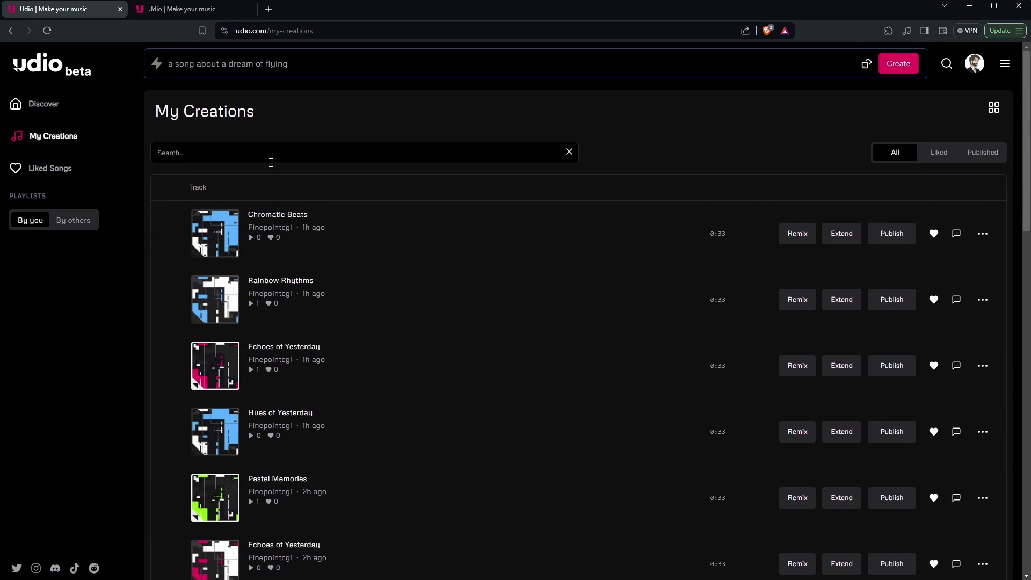
left_click(264, 154)
left_click(996, 153)
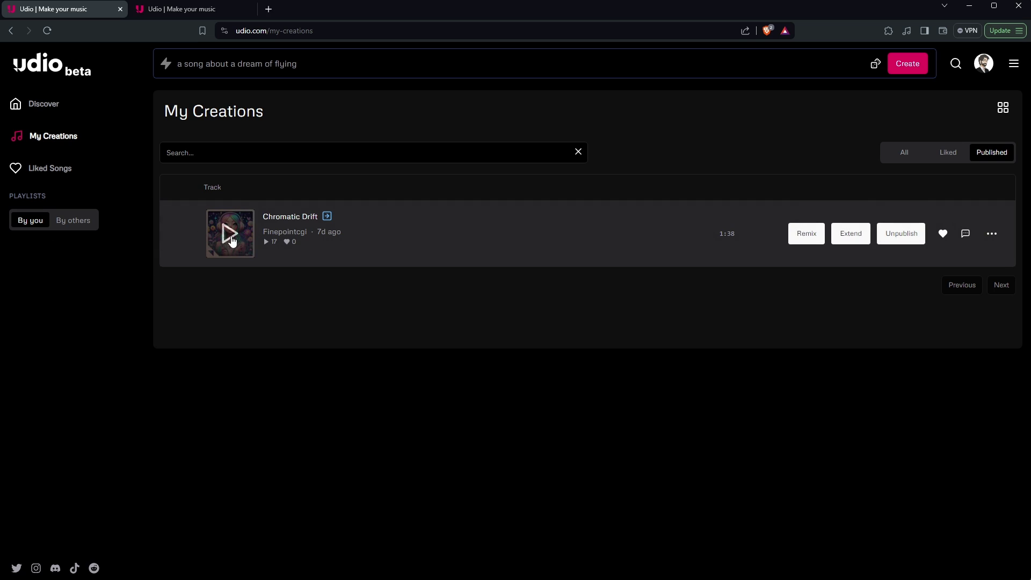
- Play Chromatic Drift, raise then lower the volume, pause at 1:02, and open the prompt panel
left_click(231, 237)
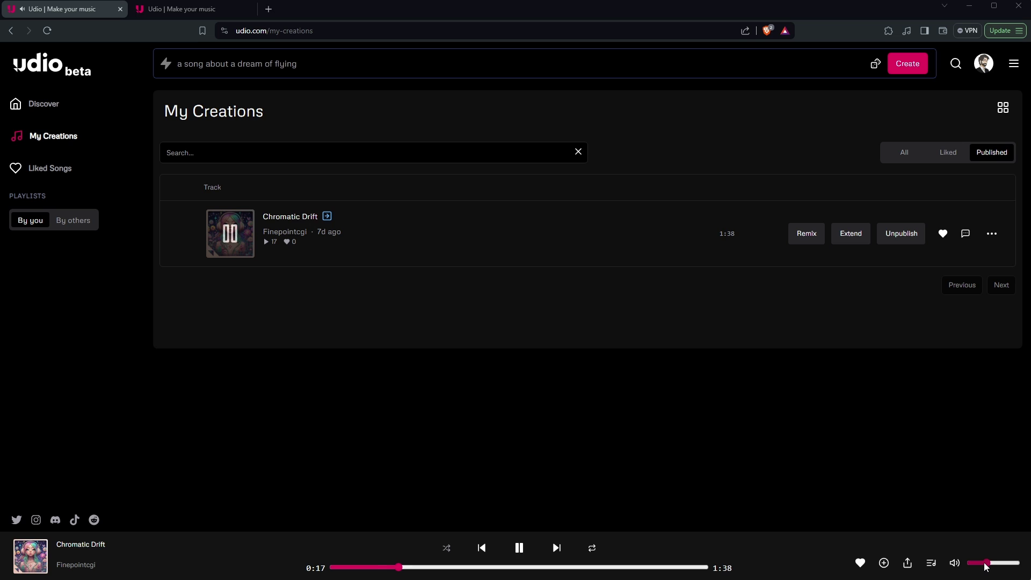
left_click_drag(986, 564, 1004, 573)
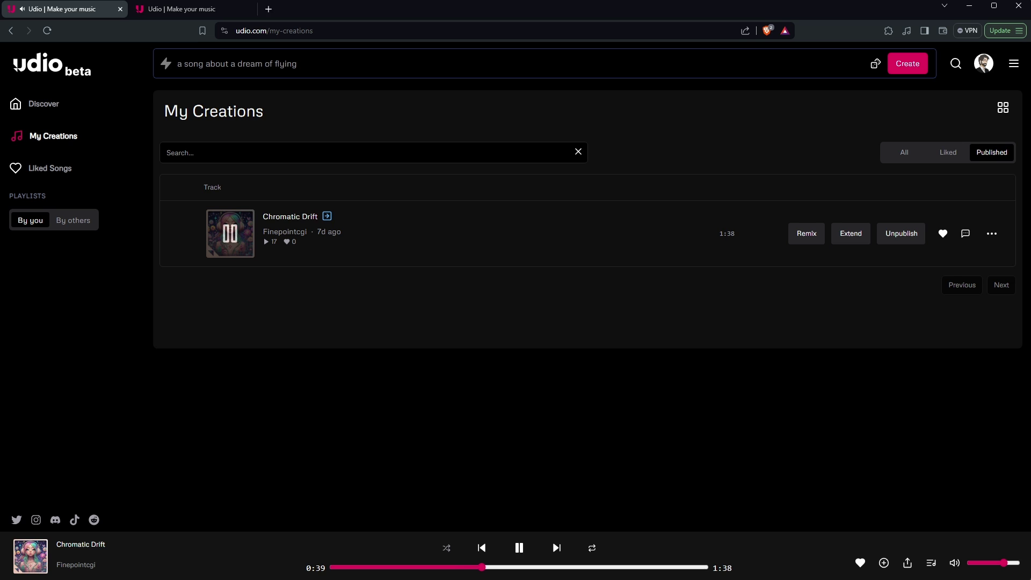
left_click_drag(1004, 563, 978, 567)
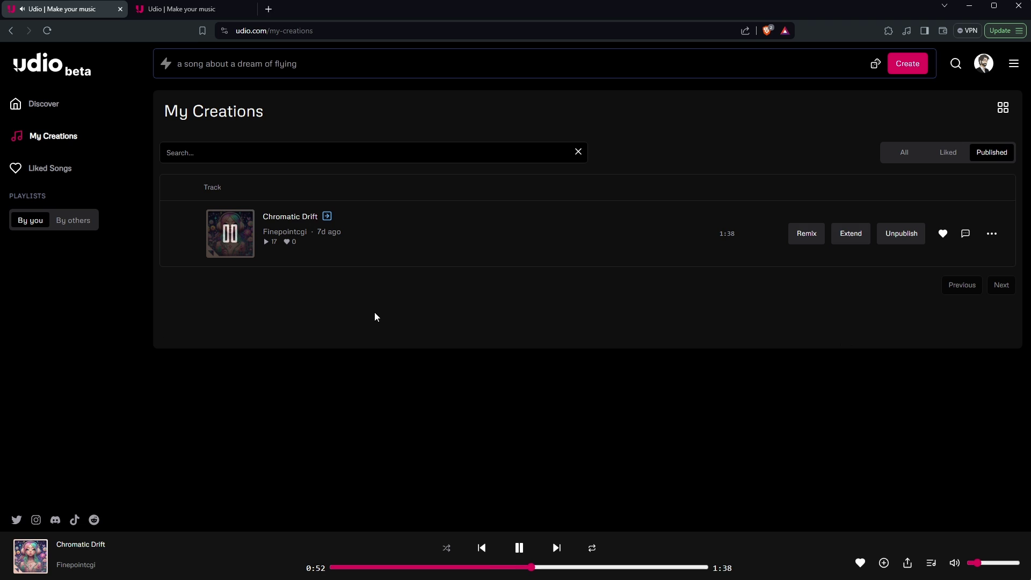
left_click(519, 548)
left_click(305, 64)
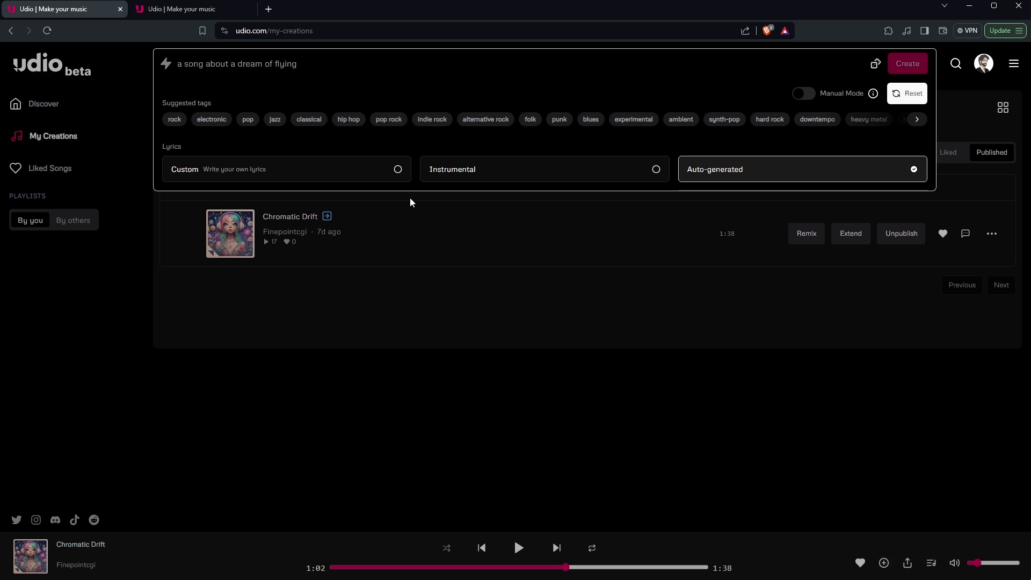
- Enter the prompt 'single gutar, calm, soothin, sad, introspective' and add the lonely, bittersweet, melancholic tags
type("single gutar, calm,")
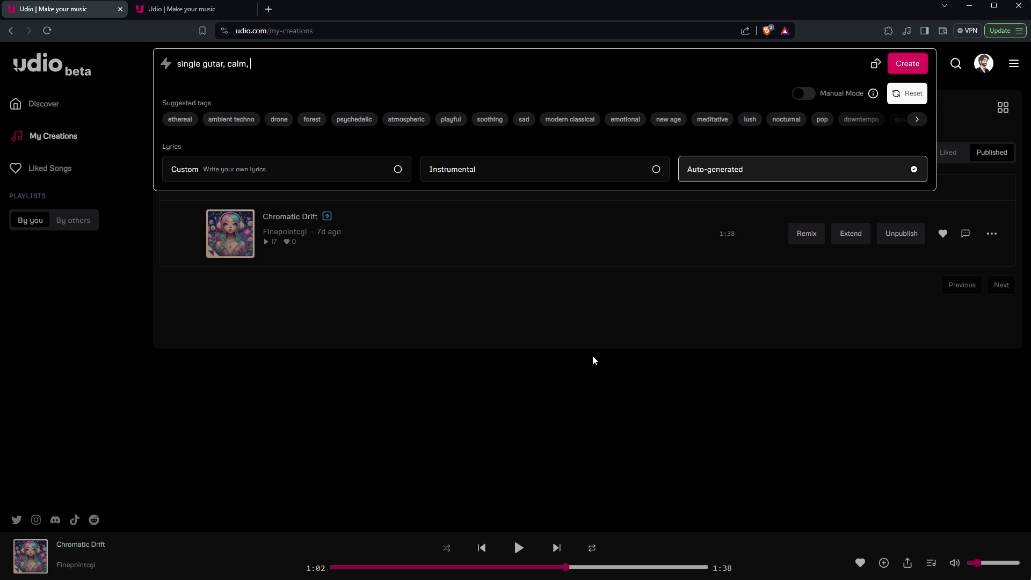
type(" soothin, sad, introspective,")
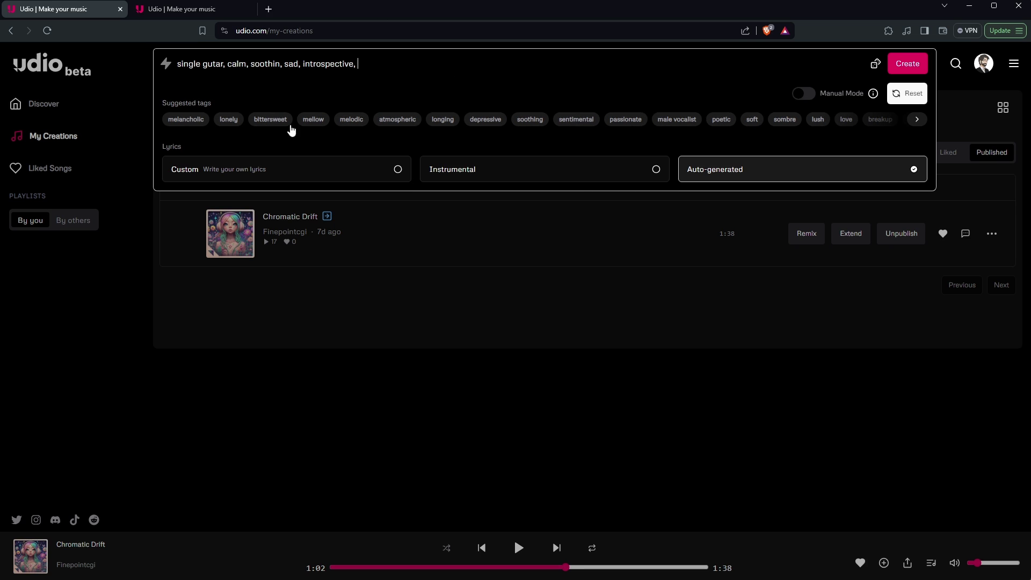
left_click(233, 123)
left_click(269, 122)
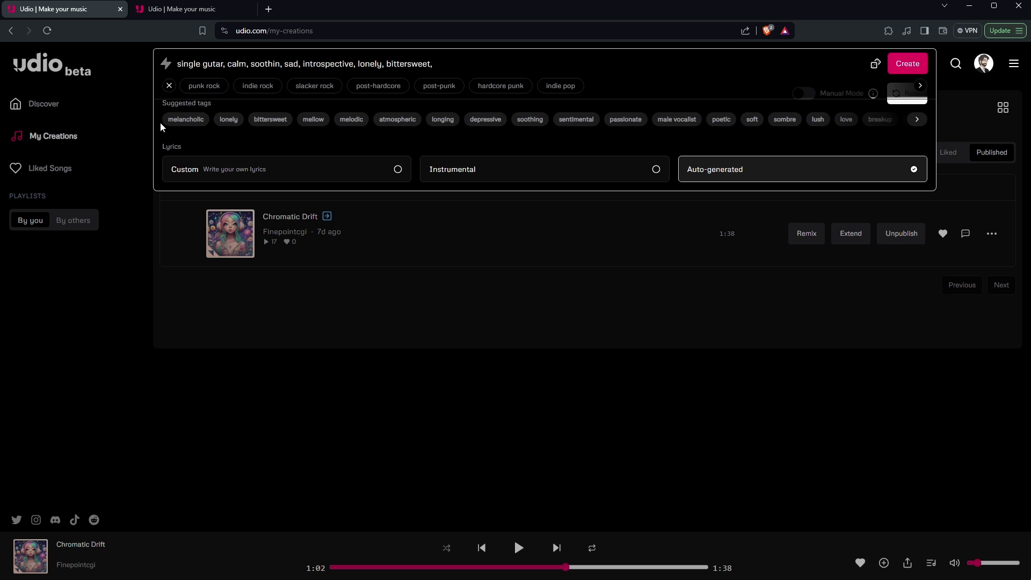
left_click(180, 122)
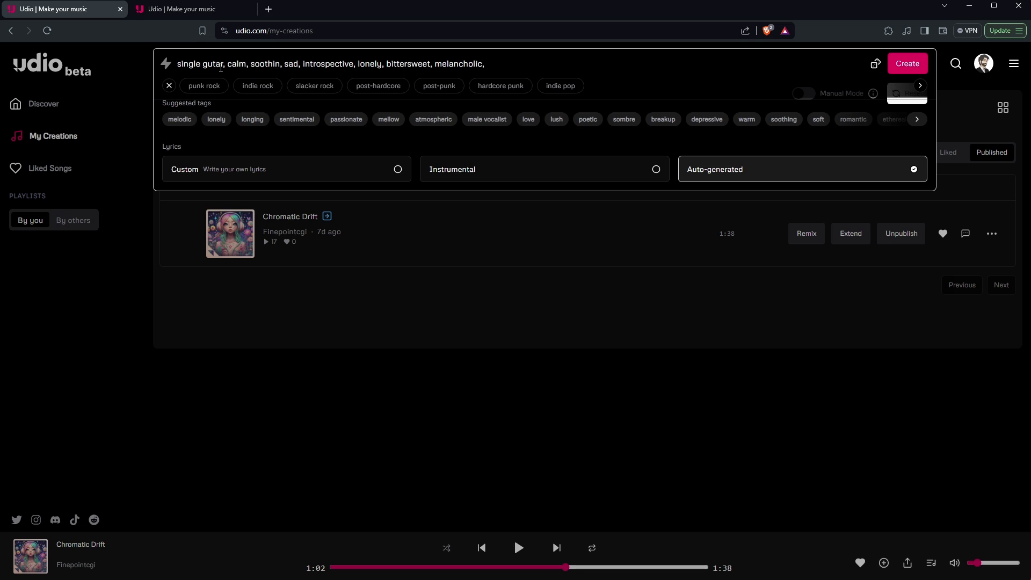
- Insert 'Acoustic', add depressive and 'by the firepit, night time', then create it as Instrumental
left_click(196, 64)
type("acoustic")
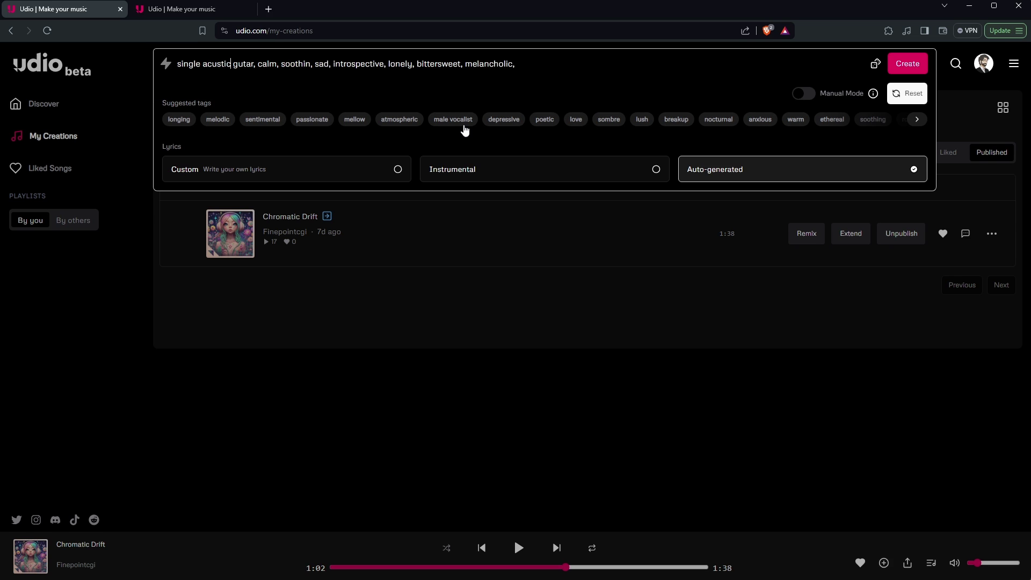
key("BackSpace")
key("BackSpace")
key("BackSpace")
key("BackSpace")
key("BackSpace")
key("BackSpace")
key("BackSpace")
key("BackSpace")
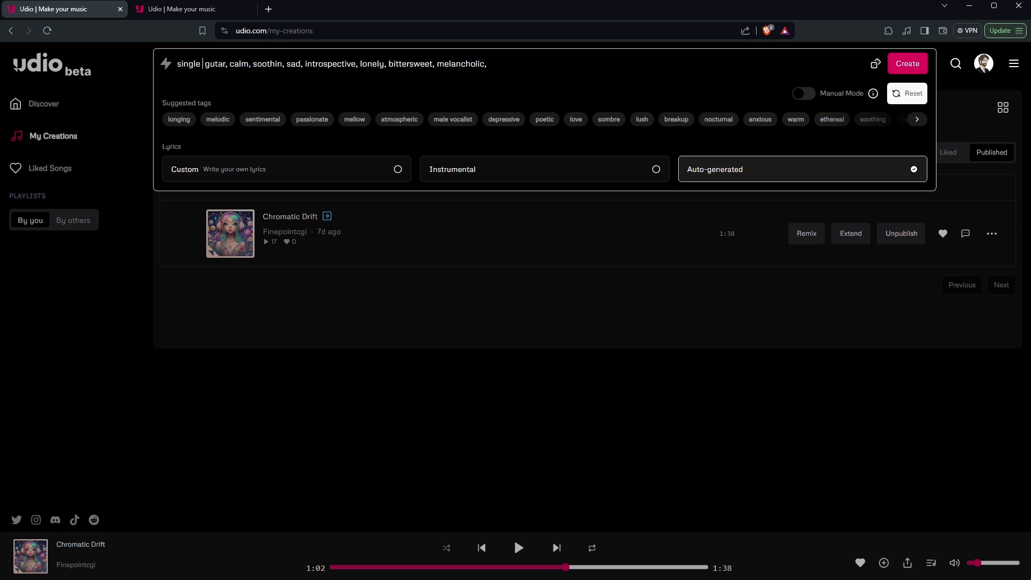
type("Acoustic")
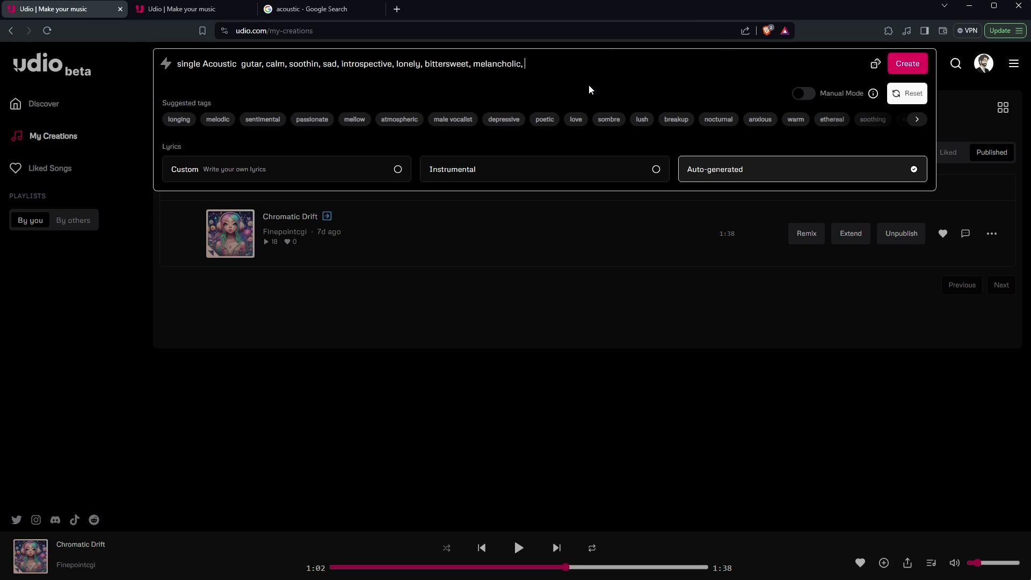
left_click(503, 122)
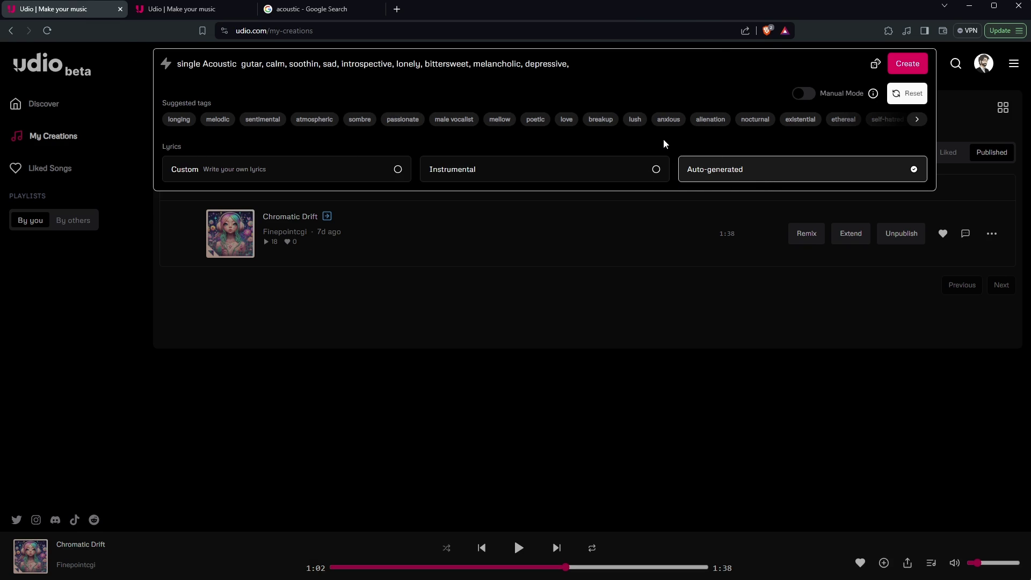
type("by the firepit, night time")
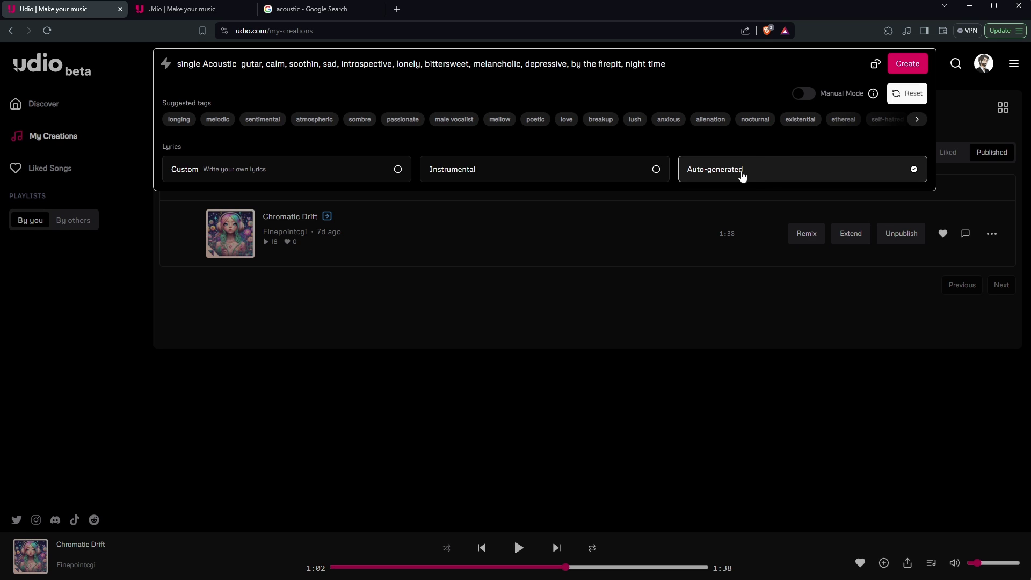
left_click(518, 171)
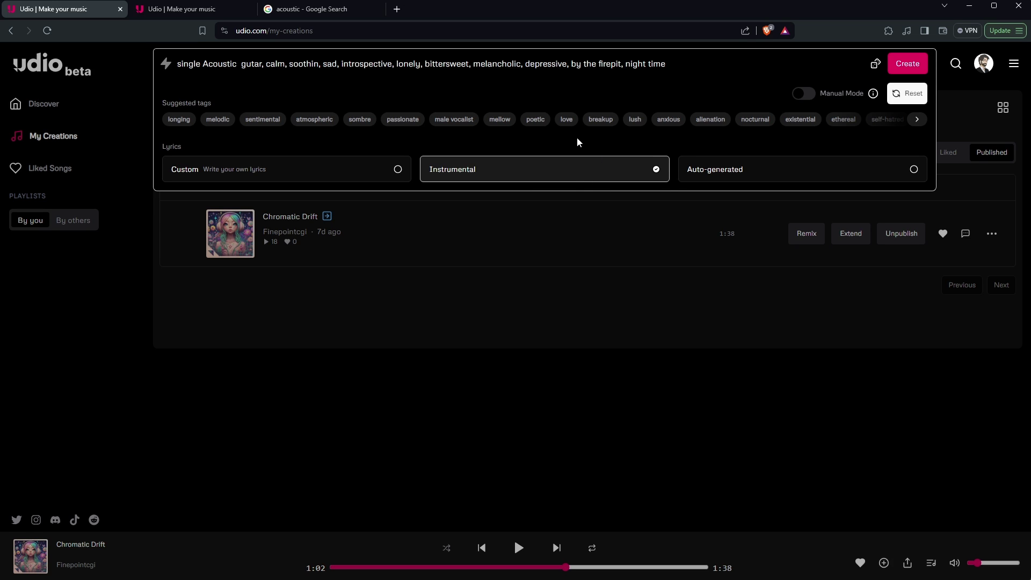
left_click(902, 66)
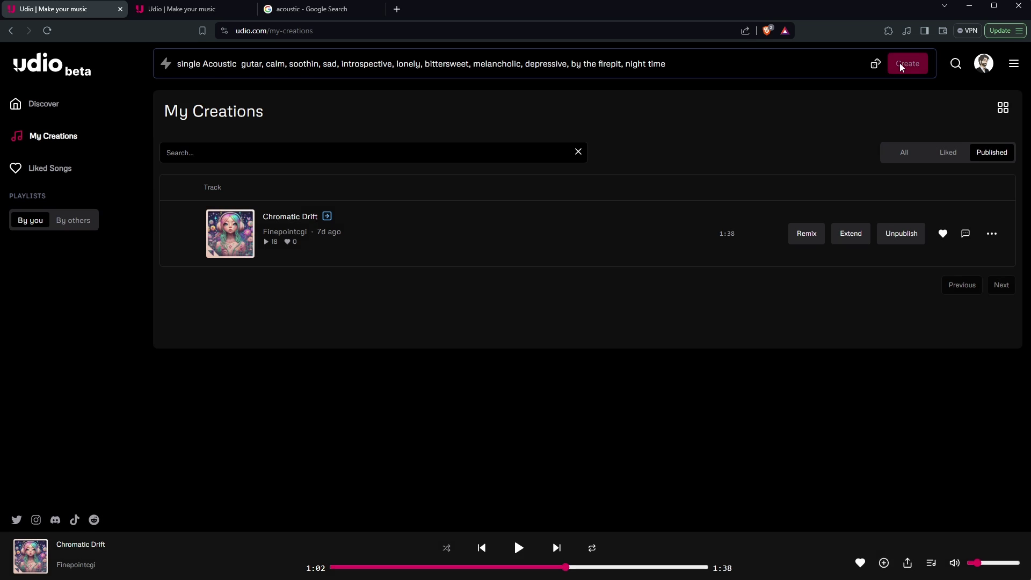
- Return to My Creations, where the two firepit generations are still processing
left_click(51, 139)
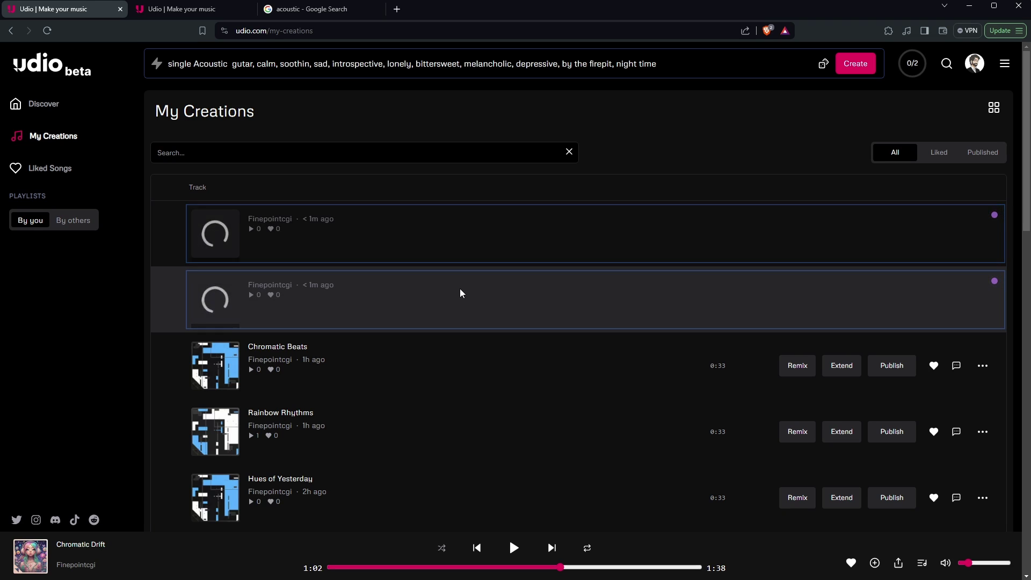
- In the terms of service, highlight the Your Content paragraph and its definition in section 6.3
left_click(191, 10)
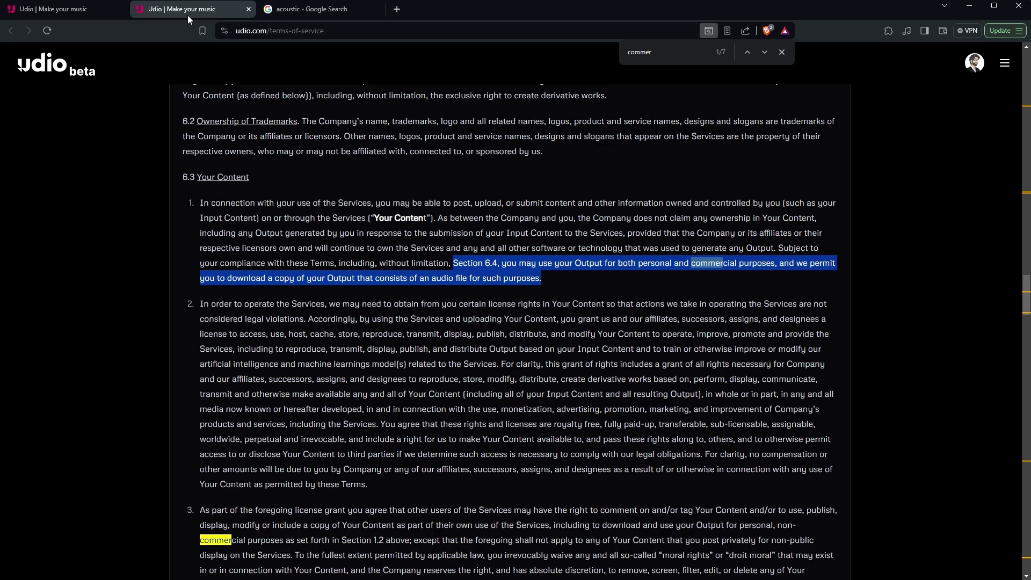
left_click(219, 221)
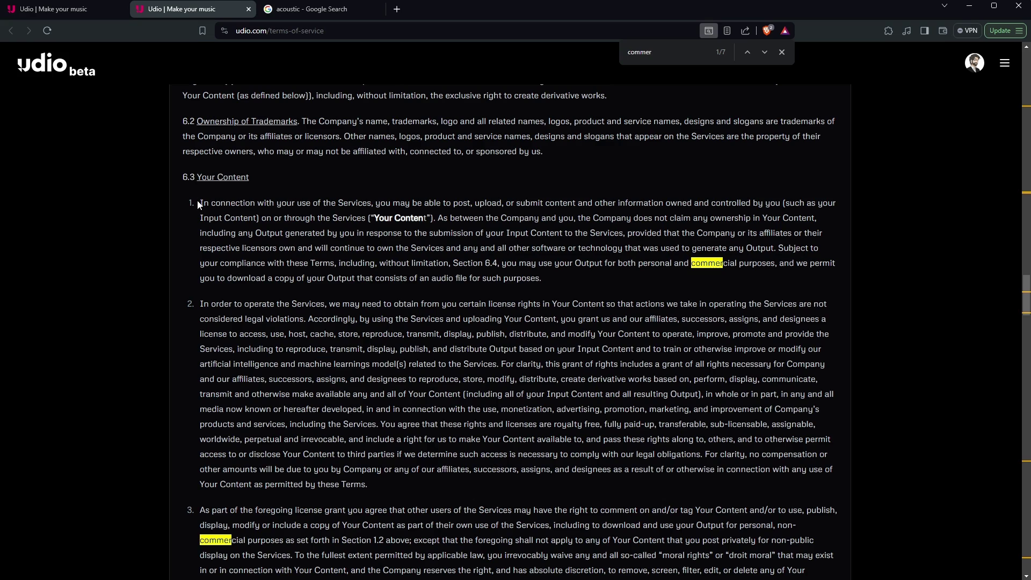
left_click_drag(197, 202, 820, 222)
left_click(573, 228)
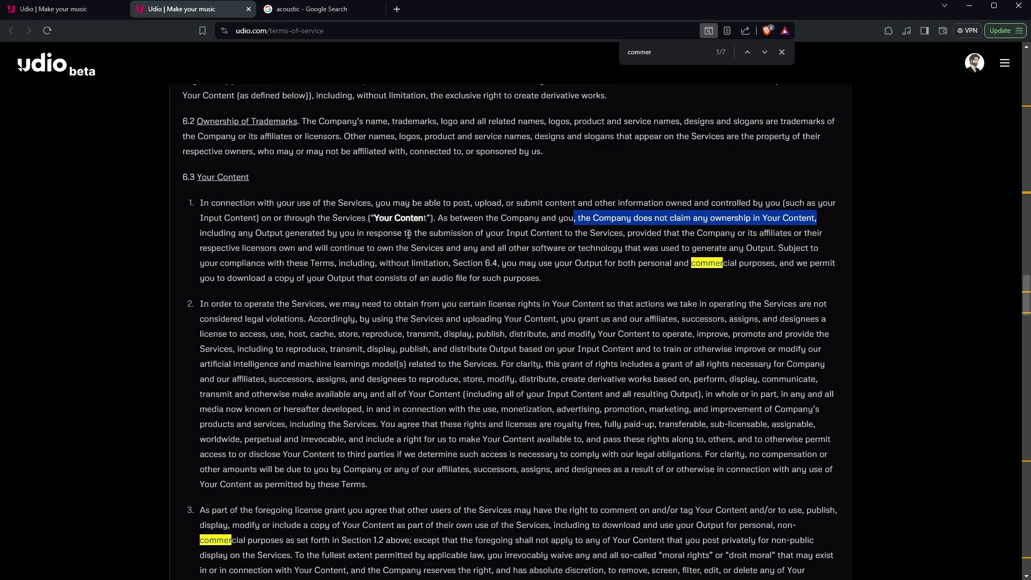
left_click_drag(455, 220, 418, 203)
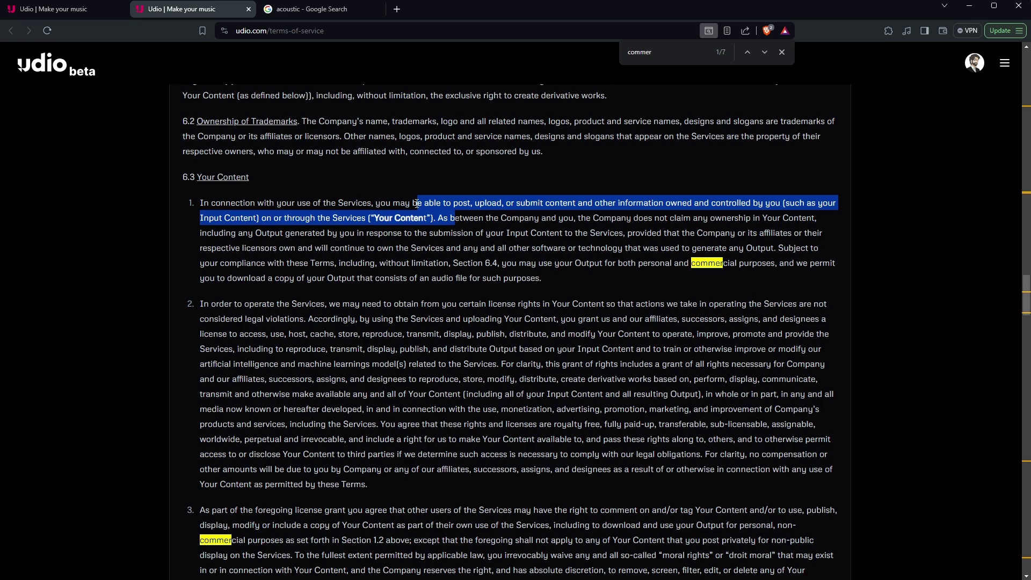
left_click(521, 250)
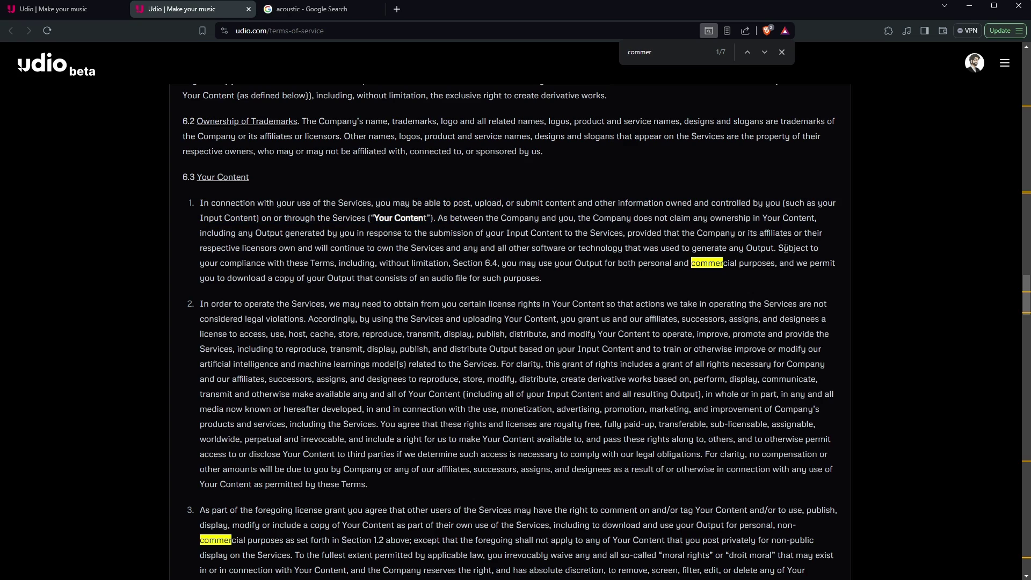
- Highlight the audio-download right and section 6.4's attribution requirement, then return to My Creations
left_click_drag(783, 248, 562, 282)
left_click_drag(563, 282, 290, 279)
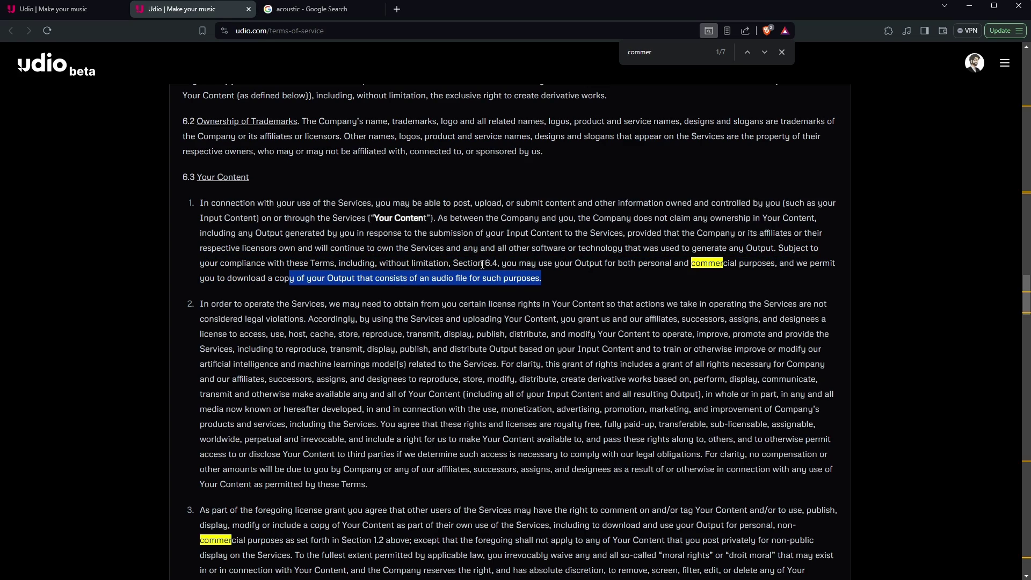
scroll(482, 264, "down", 9)
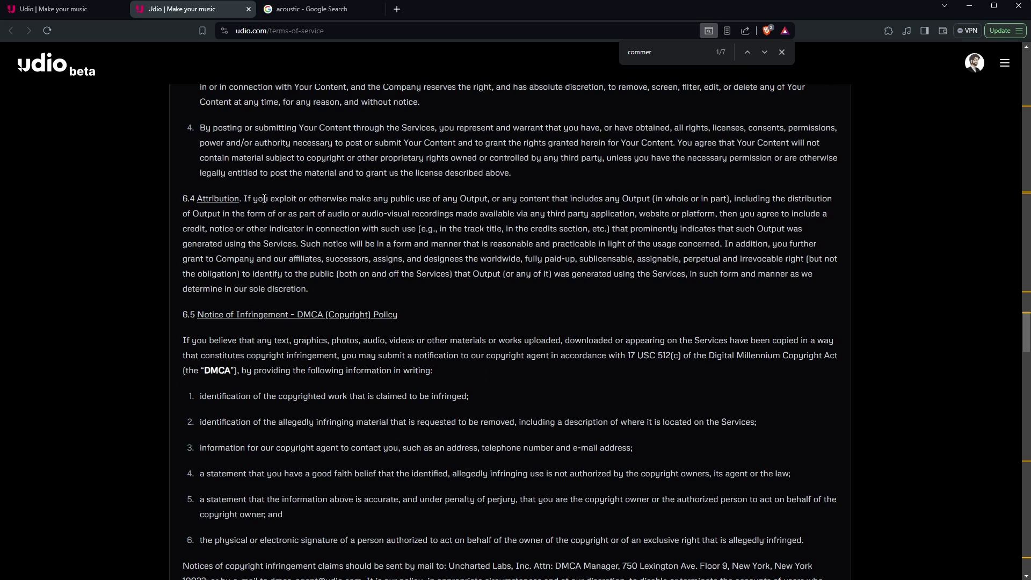
left_click_drag(265, 199, 740, 215)
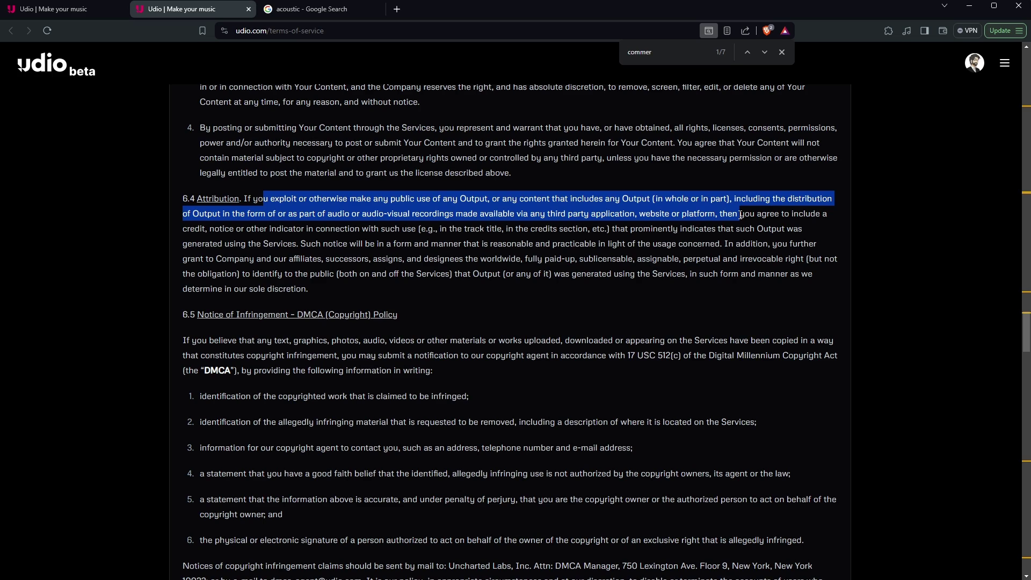
scroll(740, 215, "up", 5)
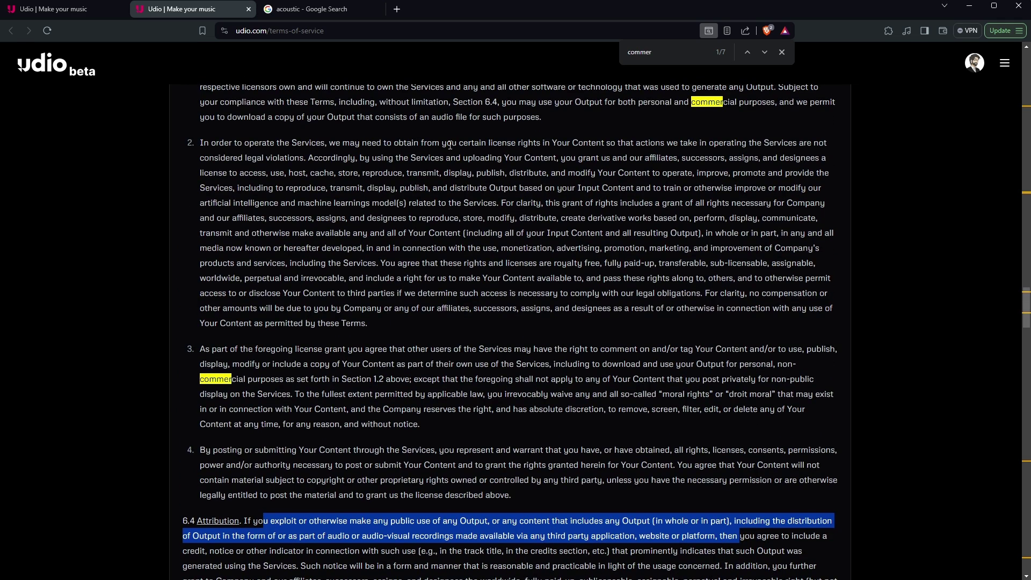
key("ctrl+shift+Tab")
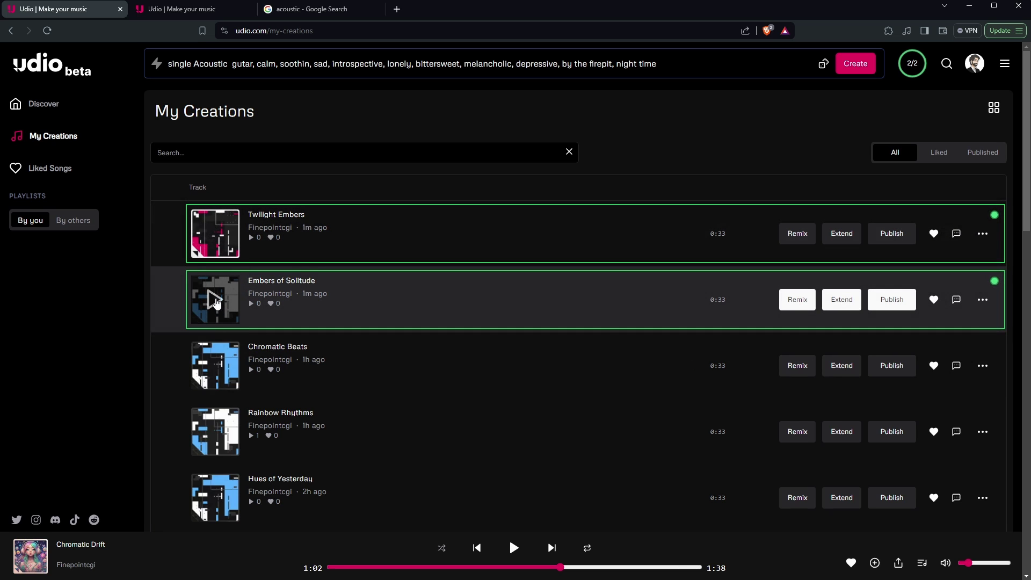
- Play Embers of Solitude, then switch to playing Twilight Embers
left_click(215, 302)
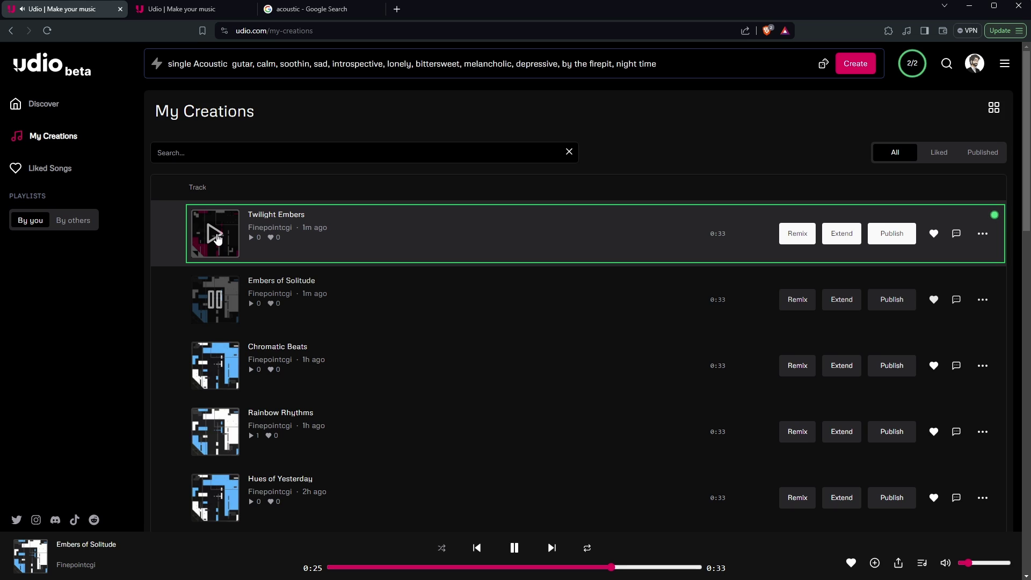
left_click(215, 234)
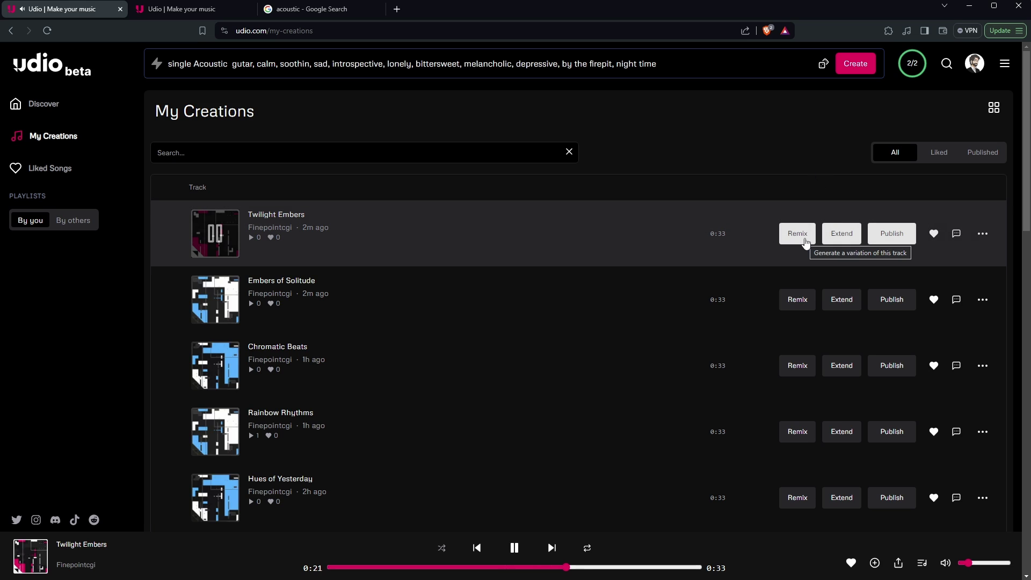
- Remix Twilight Embers as Instrumental with 'slow, calm' added to the prompt, then pause playback
left_click(806, 241)
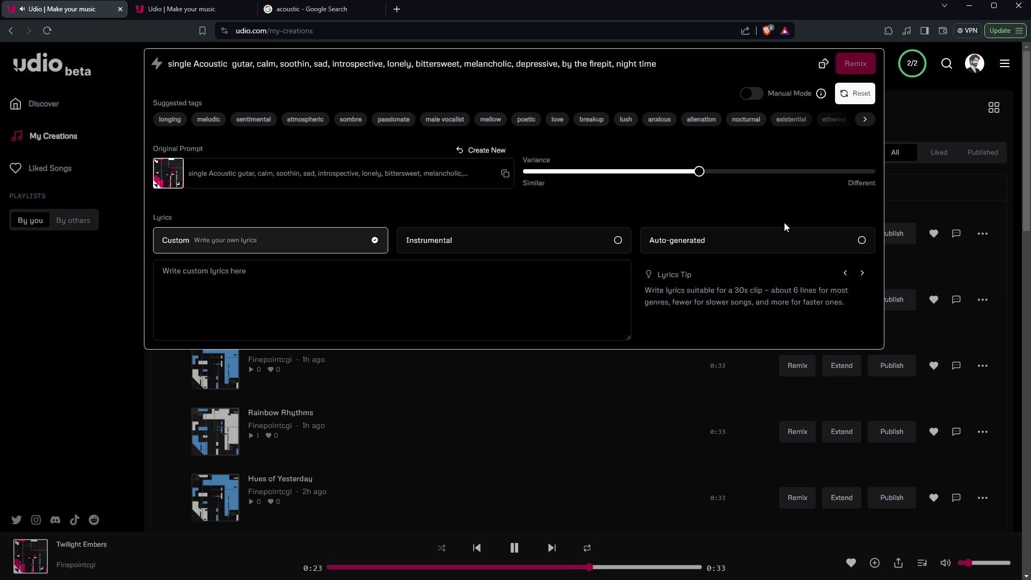
type("slow, c")
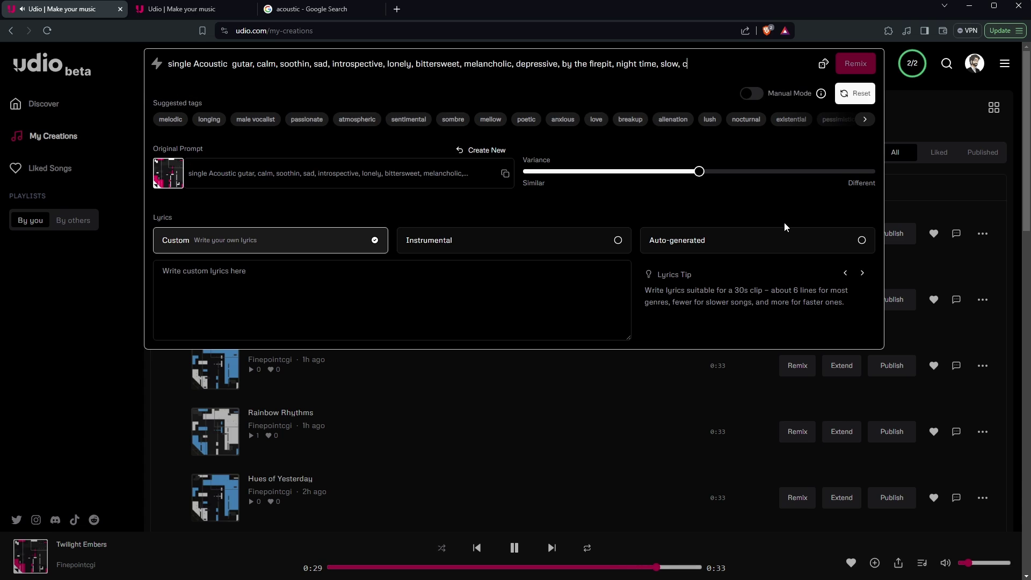
type("alm")
left_click(438, 242)
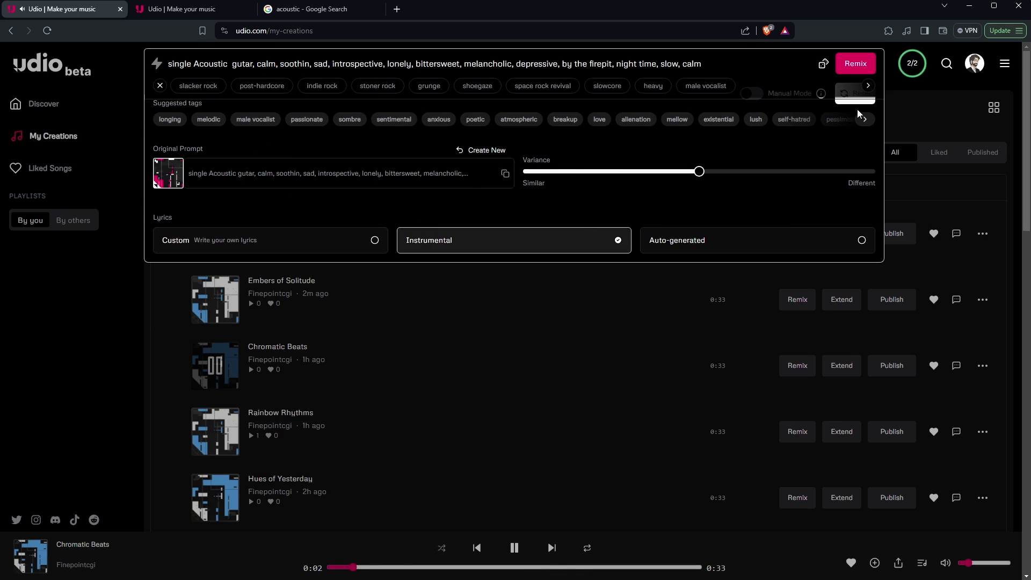
left_click(855, 63)
left_click(529, 553)
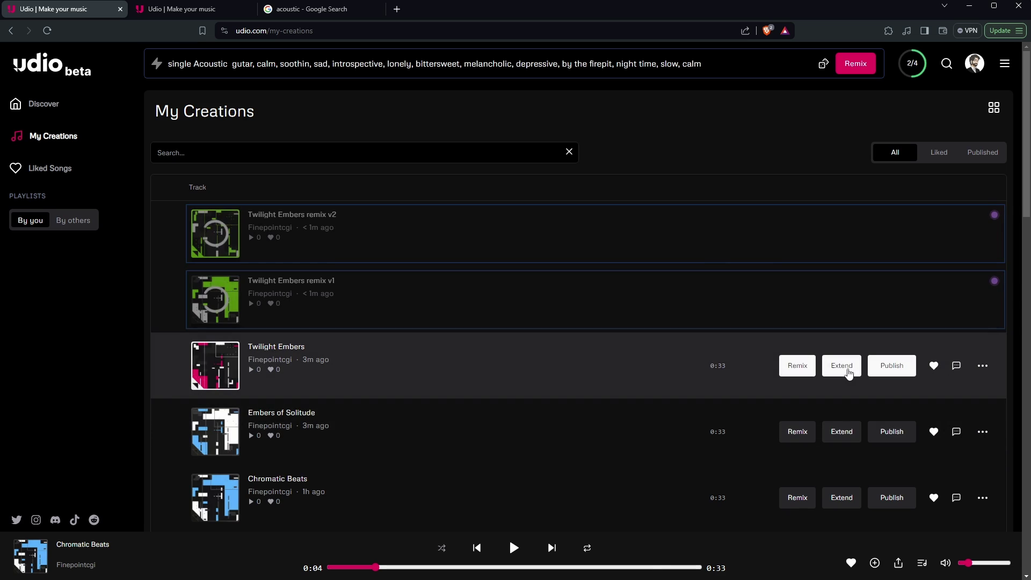
- Extend Twilight Embers using Add Intro Before as Instrumental, after trying the other placements
left_click(841, 370)
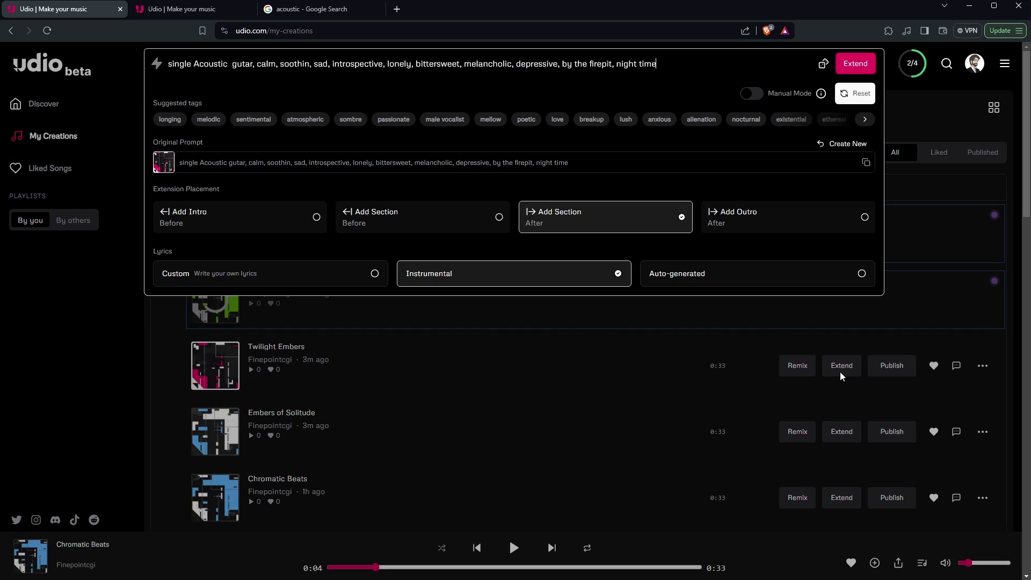
left_click(183, 225)
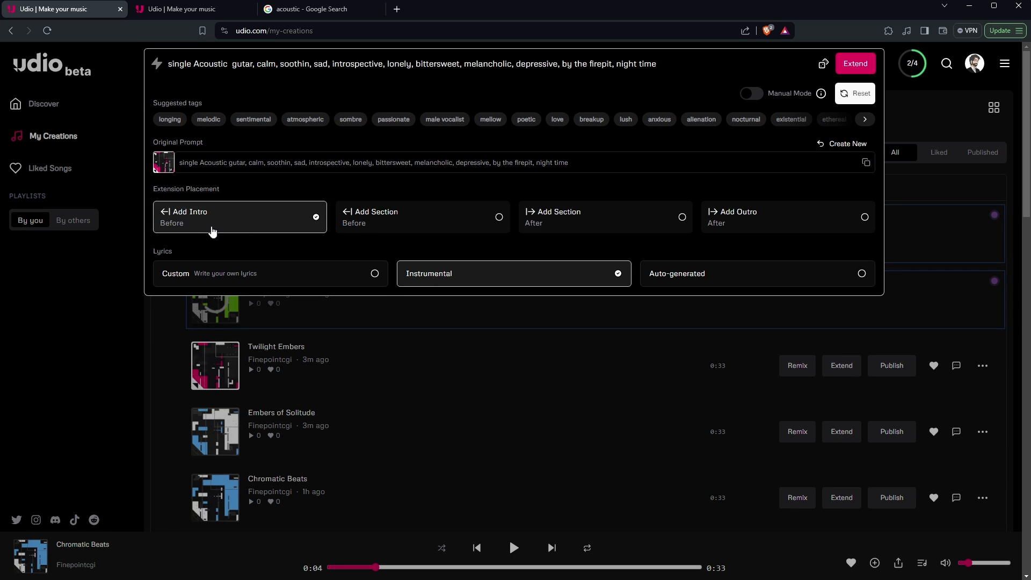
left_click(471, 220)
left_click(606, 226)
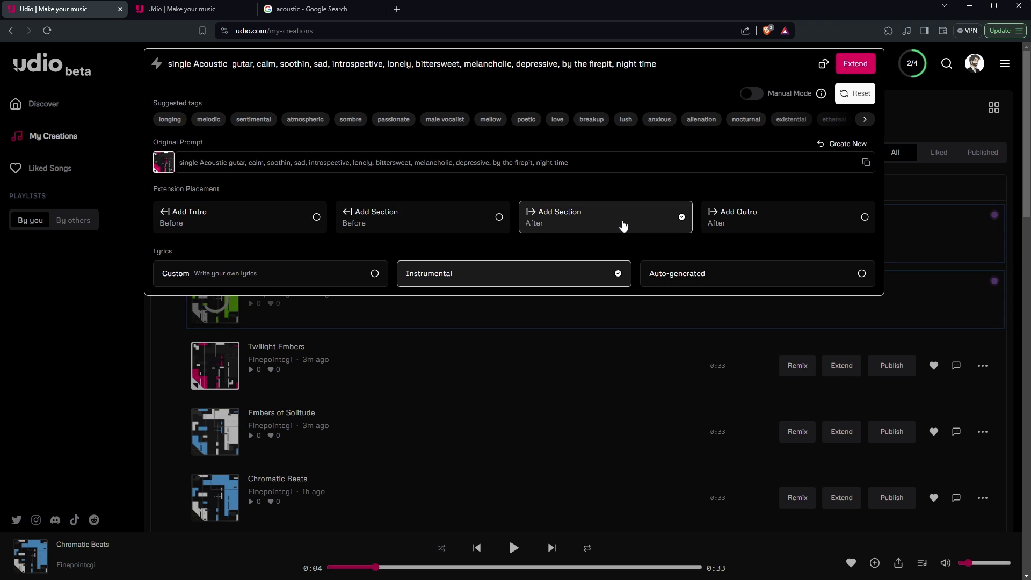
left_click(785, 227)
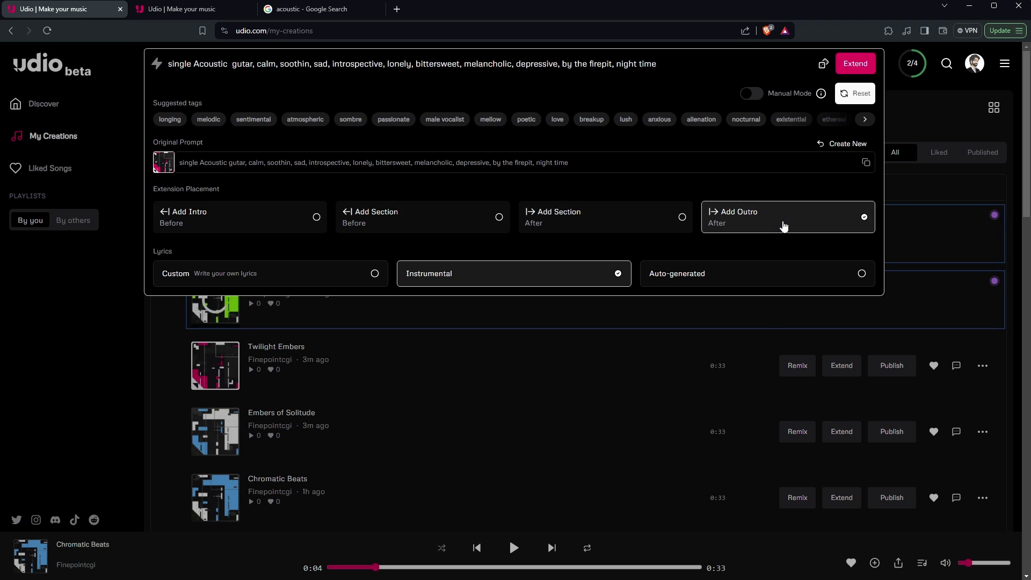
left_click(238, 222)
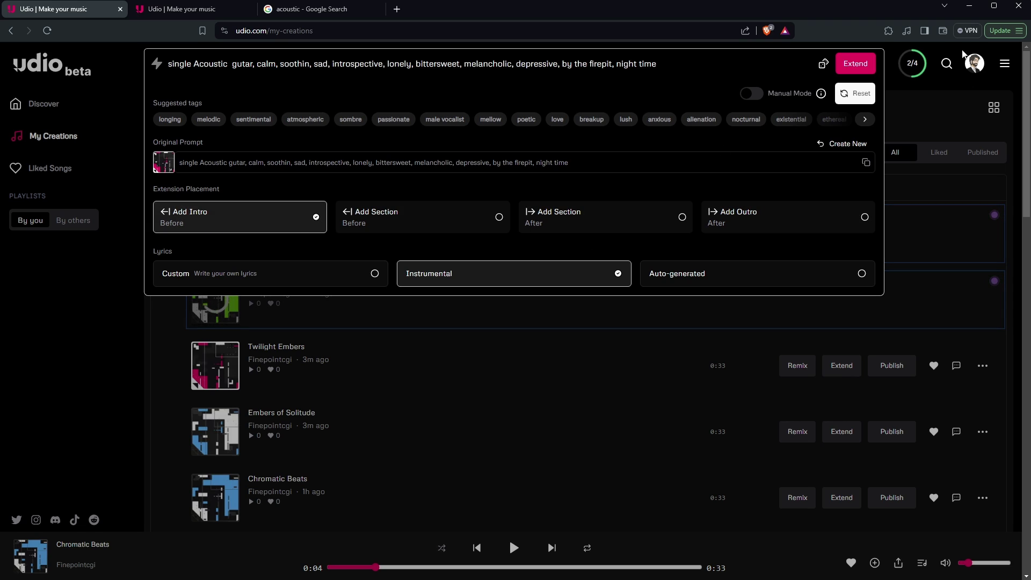
left_click(841, 63)
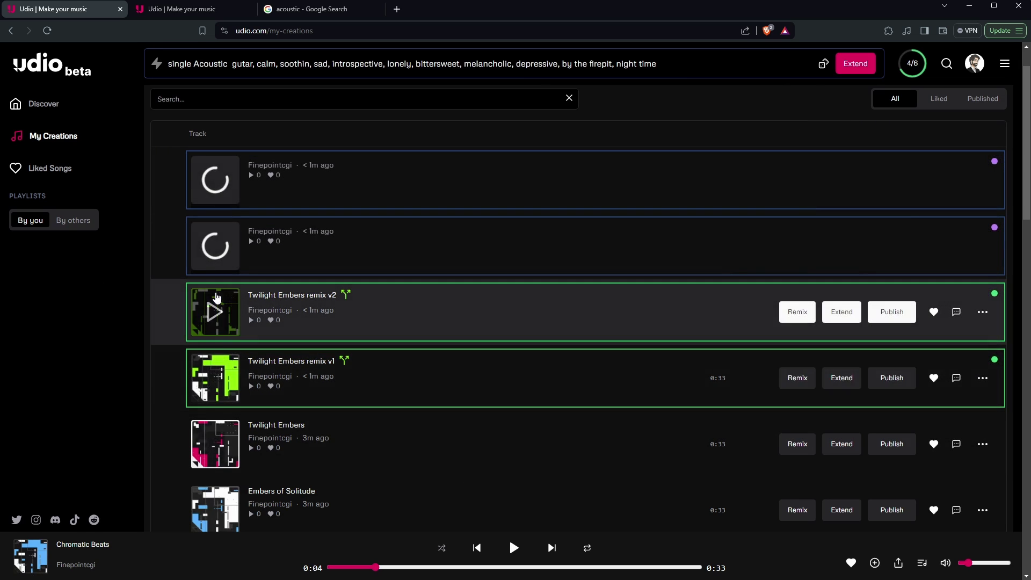
- Play Twilight Embers remix v2, remix v1, then the original track, and pause
scroll(290, 376, "down", 1)
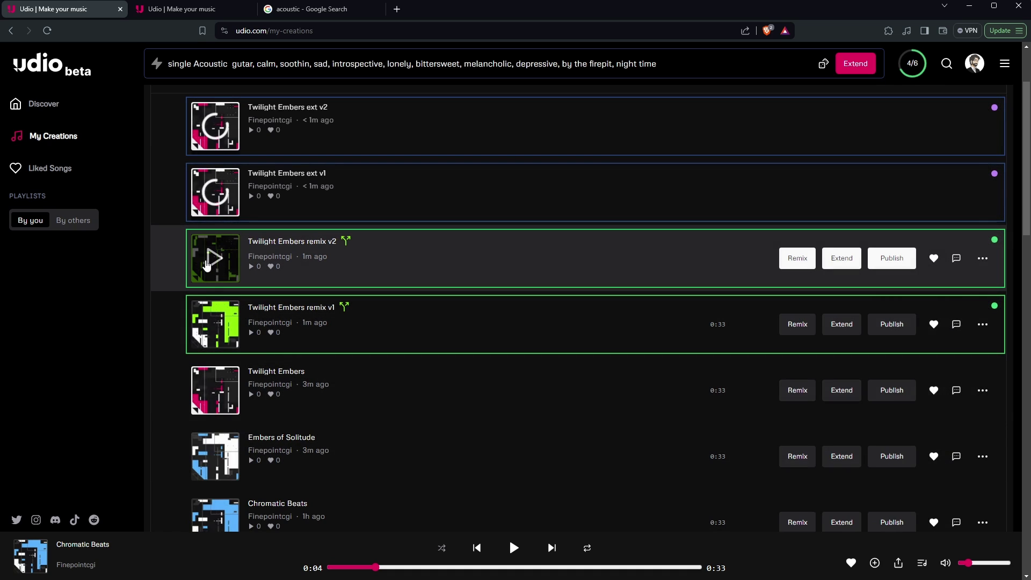
left_click(207, 264)
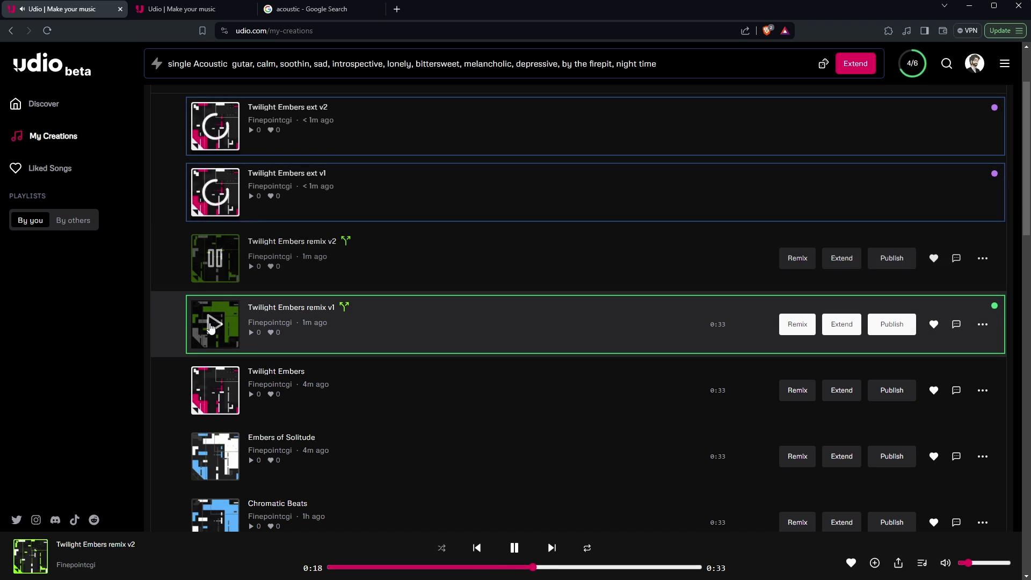
left_click(212, 324)
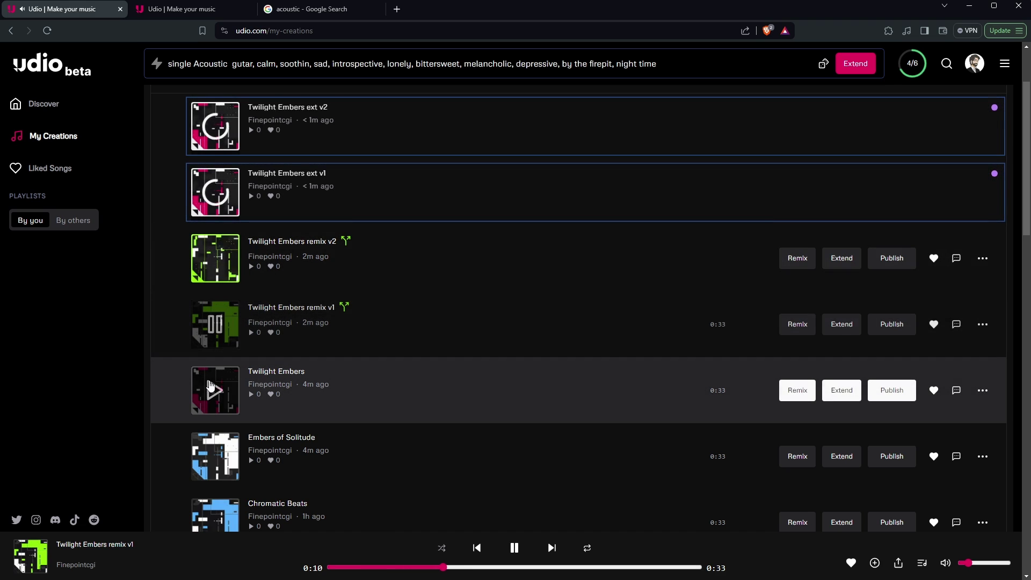
left_click(214, 390)
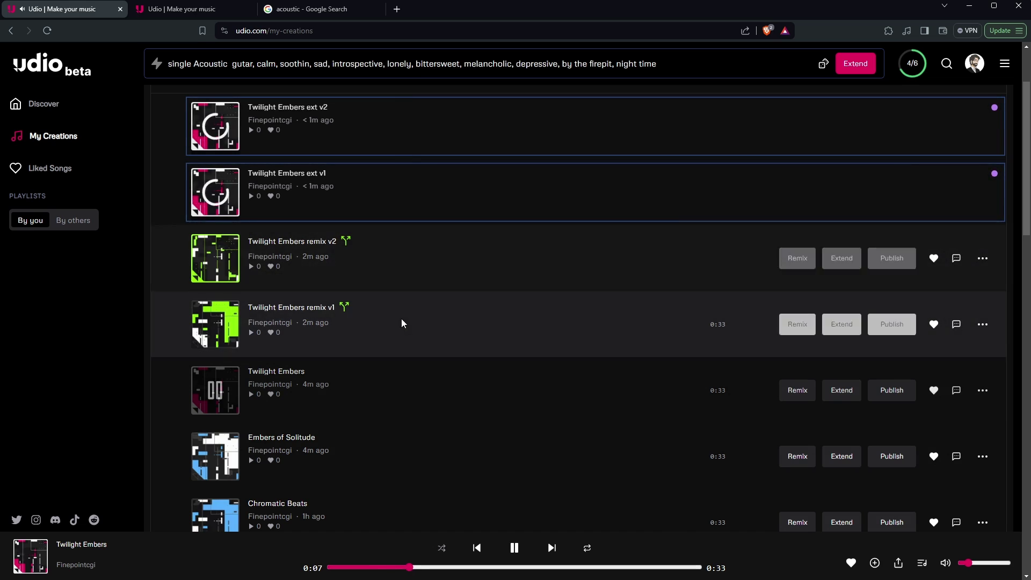
mouse_move(346, 243)
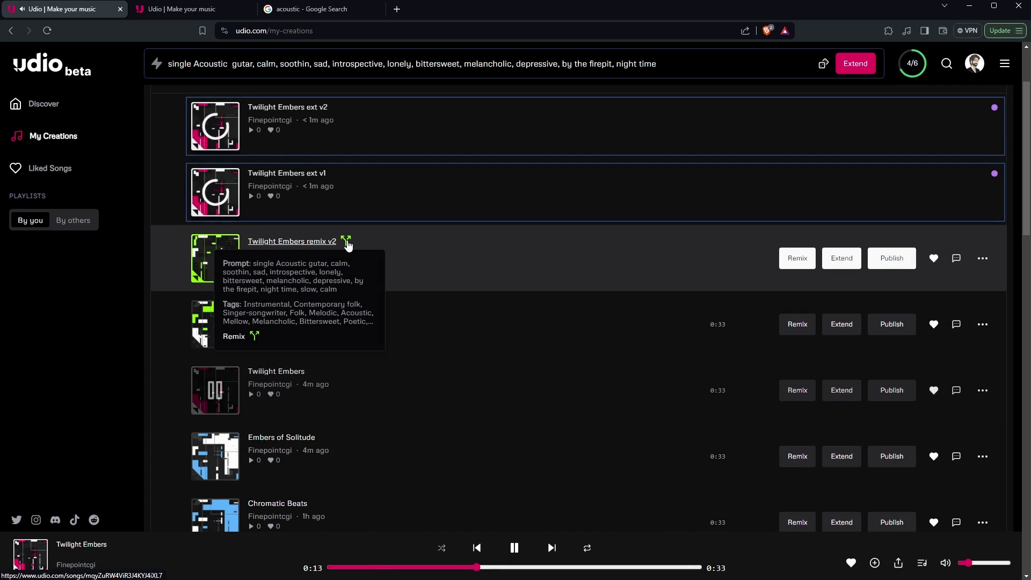
left_click(514, 547)
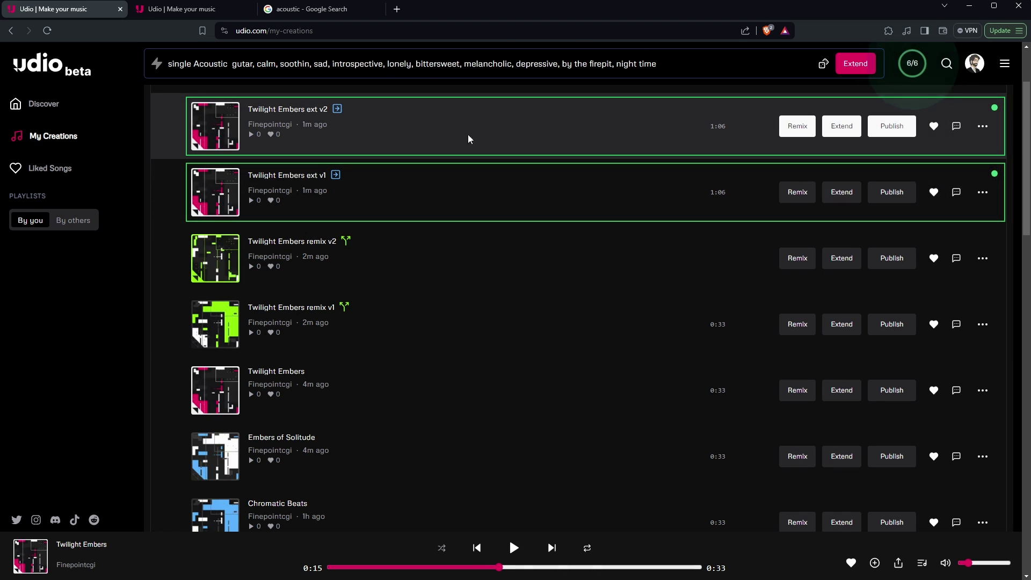
- Play Twilight Embers ext v2 with slightly raised volume, then switch playback to ext v1
mouse_move(219, 126)
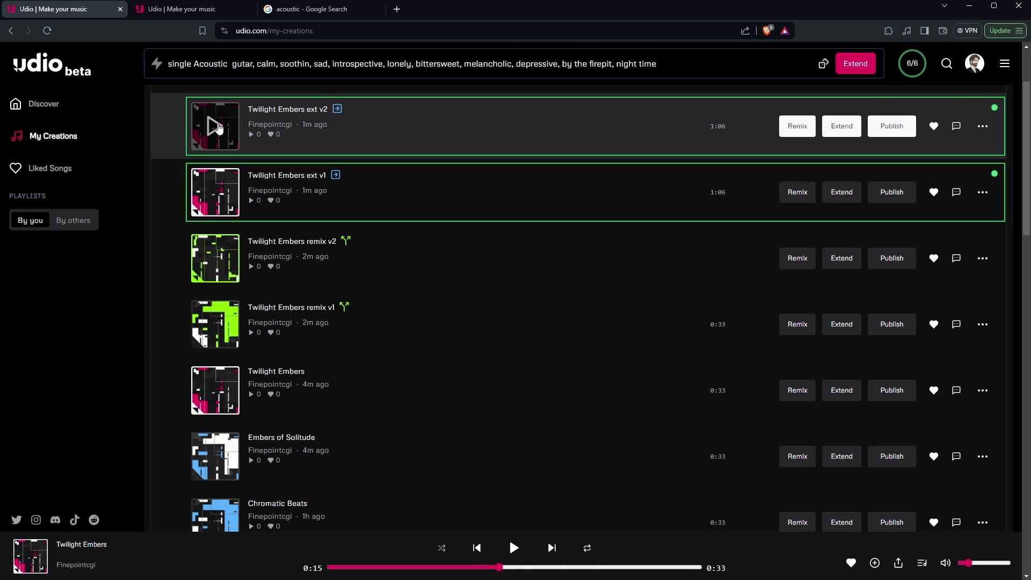
left_click(216, 127)
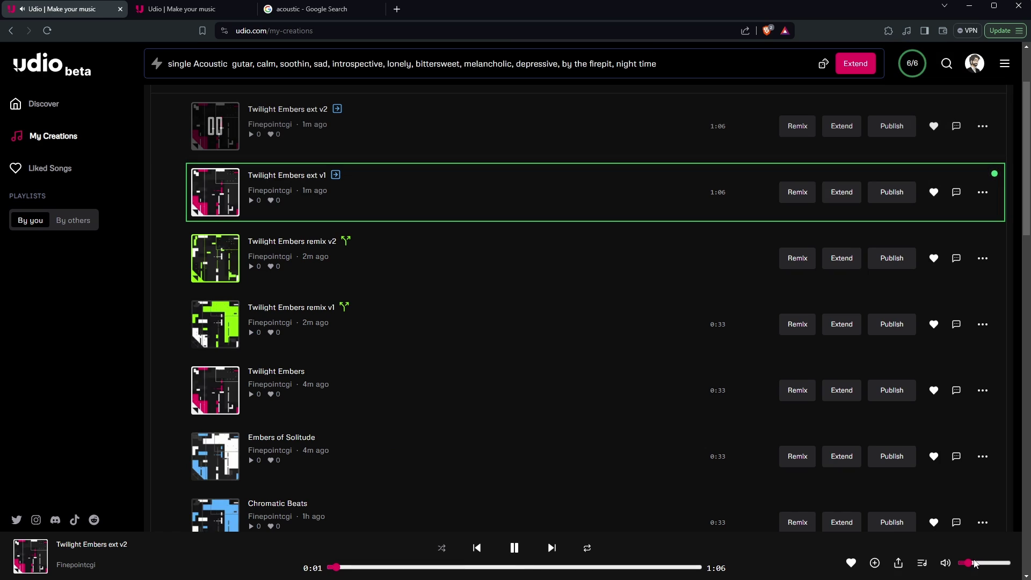
left_click(974, 563)
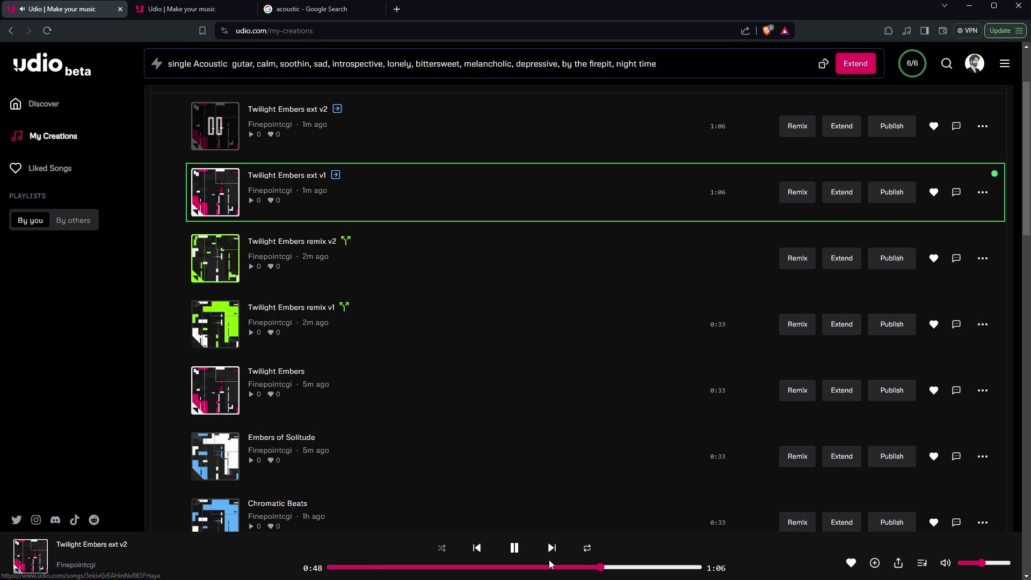
left_click(215, 192)
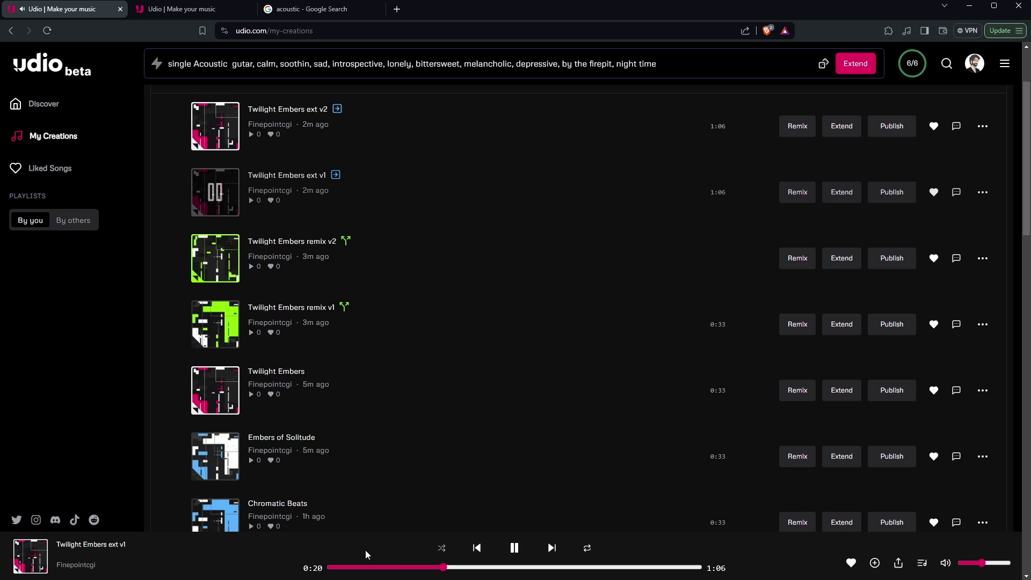
- Pause playback and generate tracks from a 'gba, chiptune, 8 bit' background battle music prompt
left_click(513, 545)
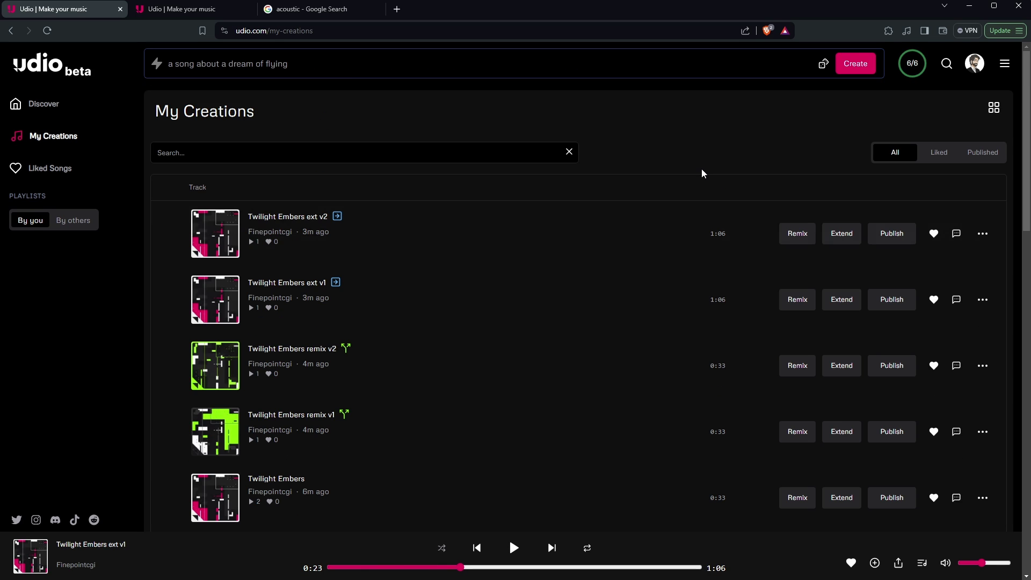
left_click(563, 67)
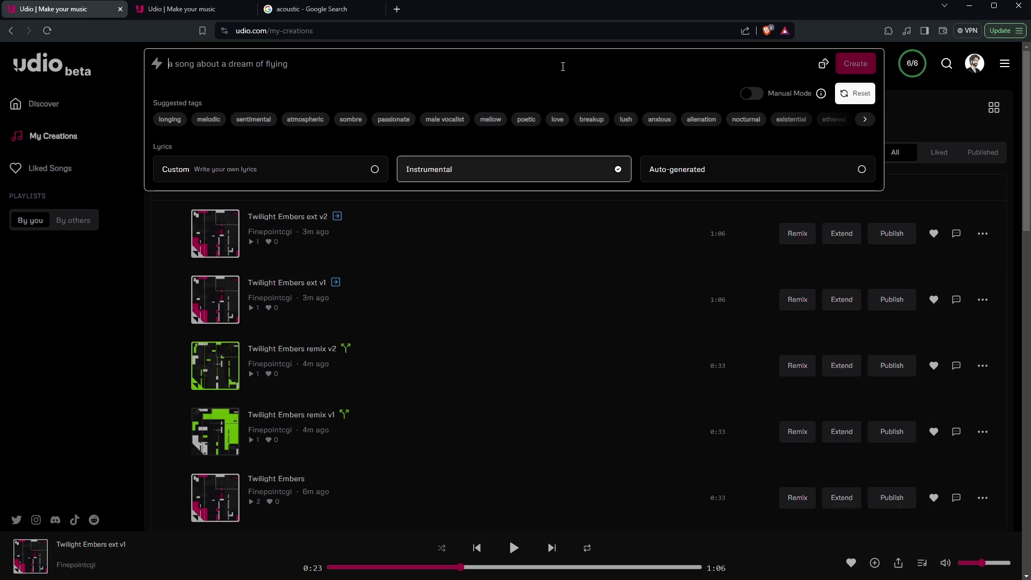
type("gba, ")
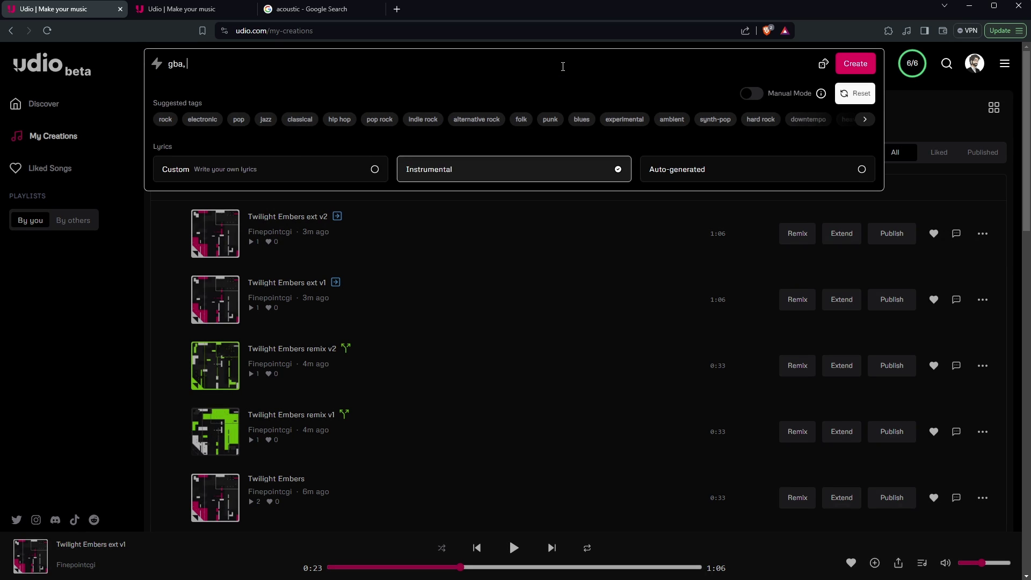
type("chiptune, 8 bit, bakgroup")
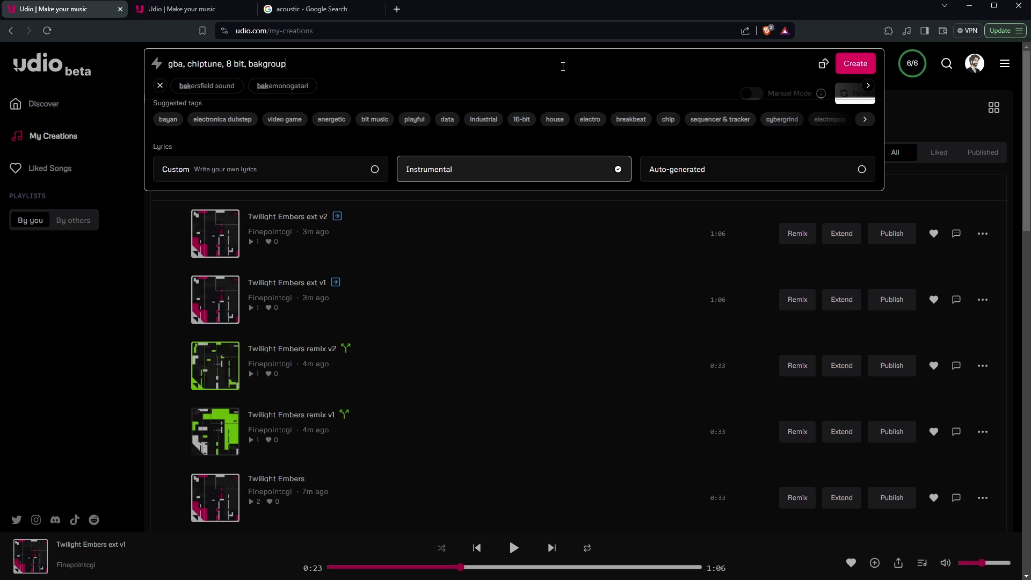
key("BackSpace")
type("nd, battle")
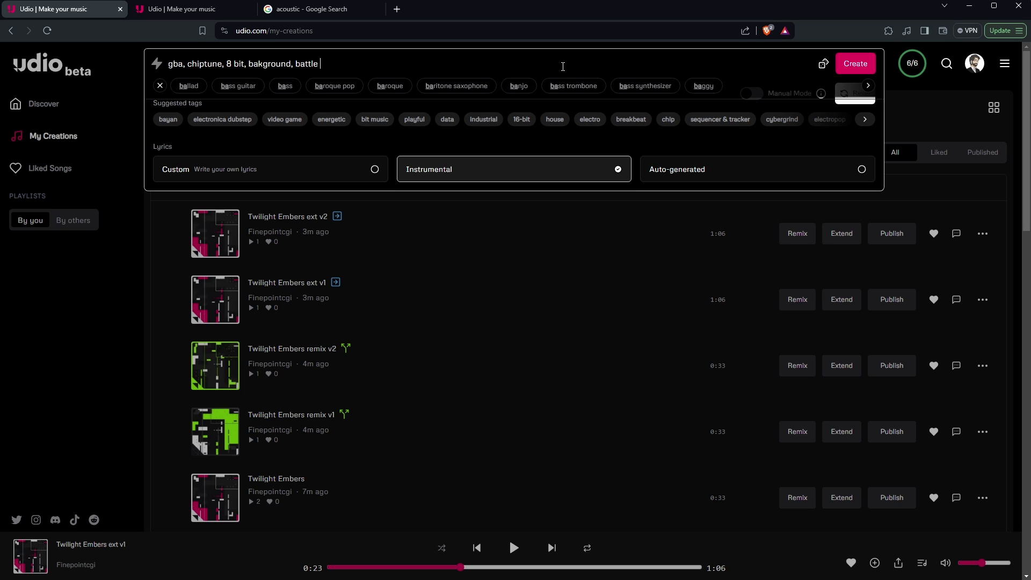
type(" music,")
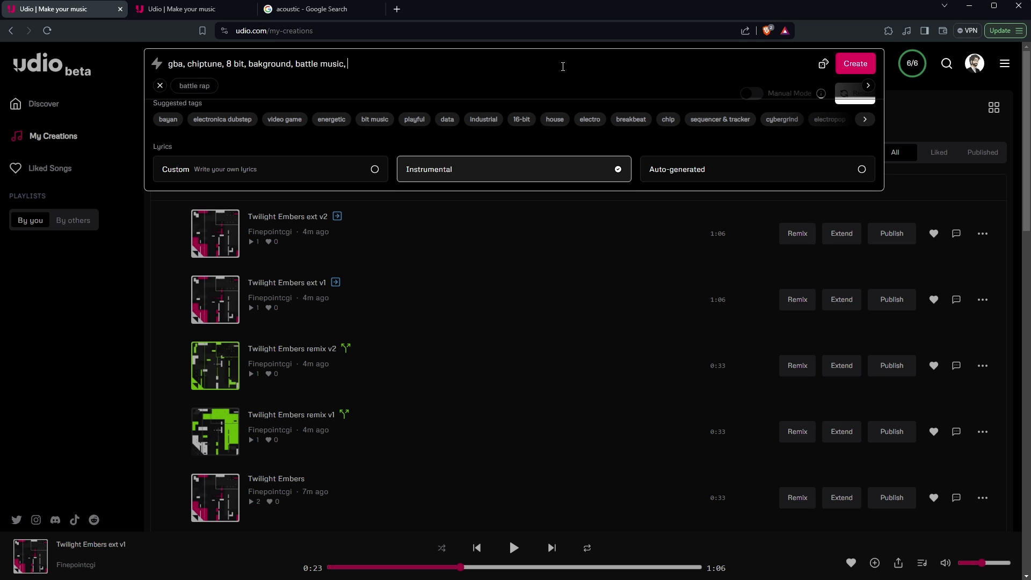
key("Return")
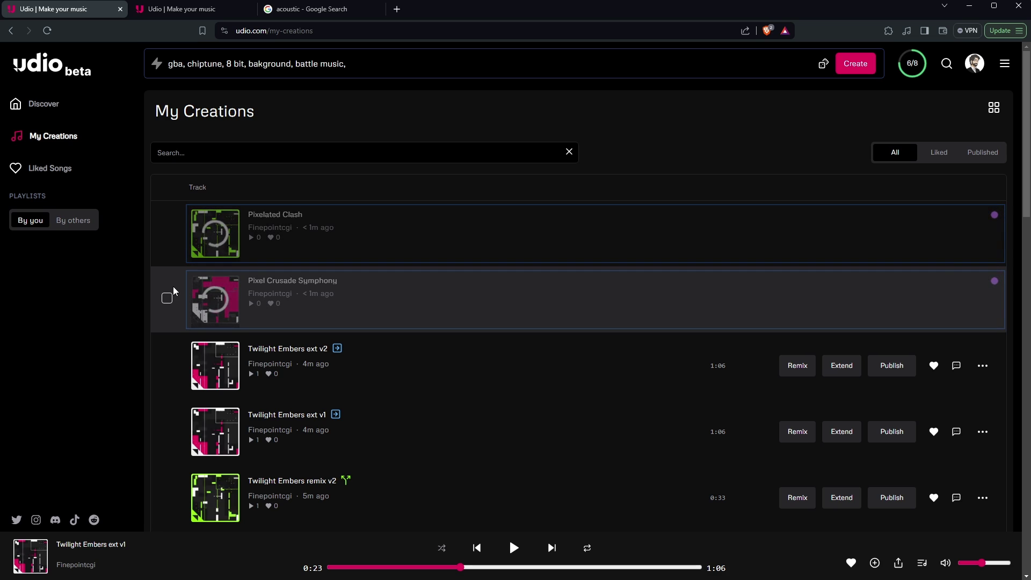
- Set the lyrics option to Auto-generated and select the old prompt text for replacement
left_click(443, 60)
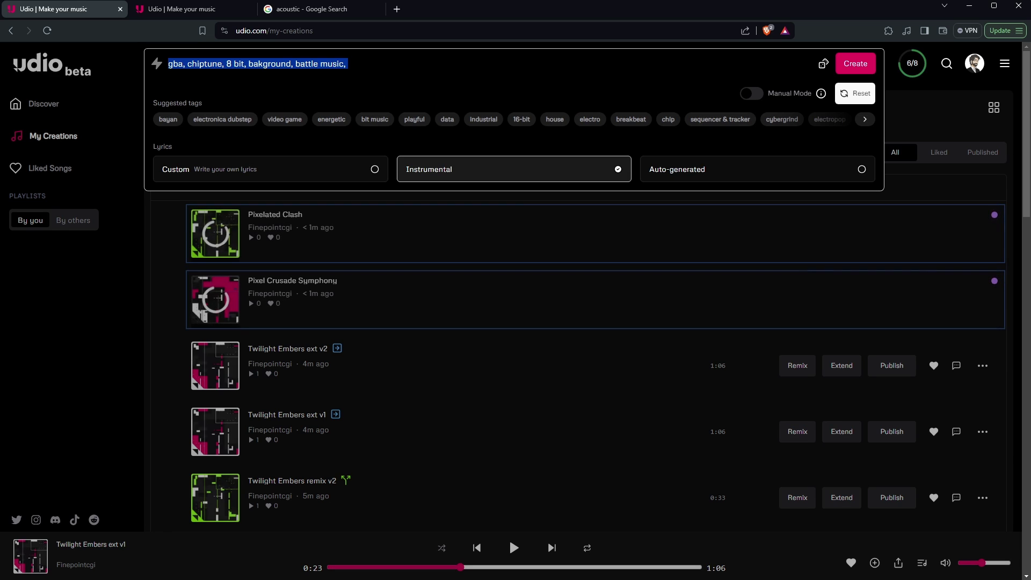
left_click(289, 176)
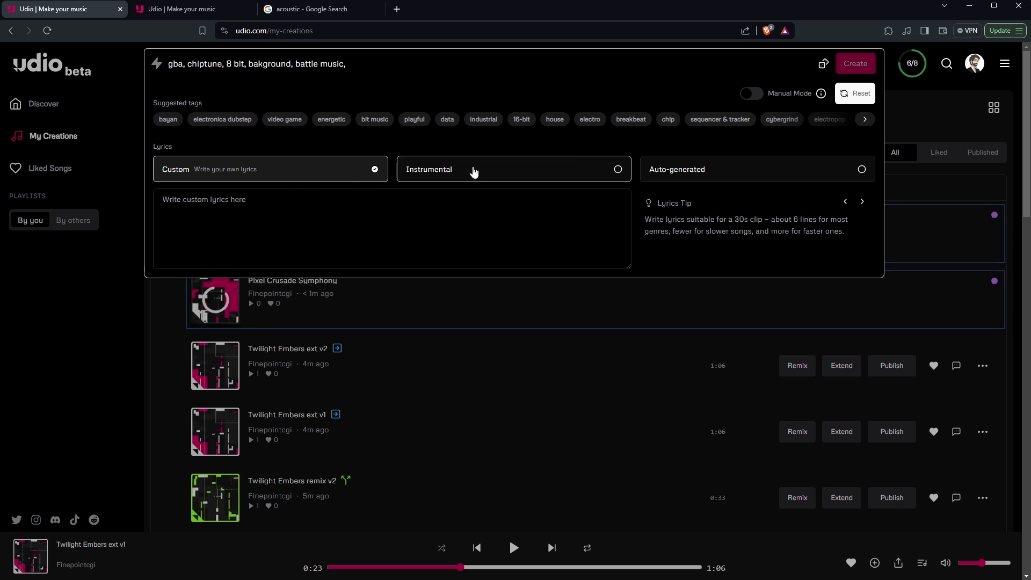
left_click(741, 175)
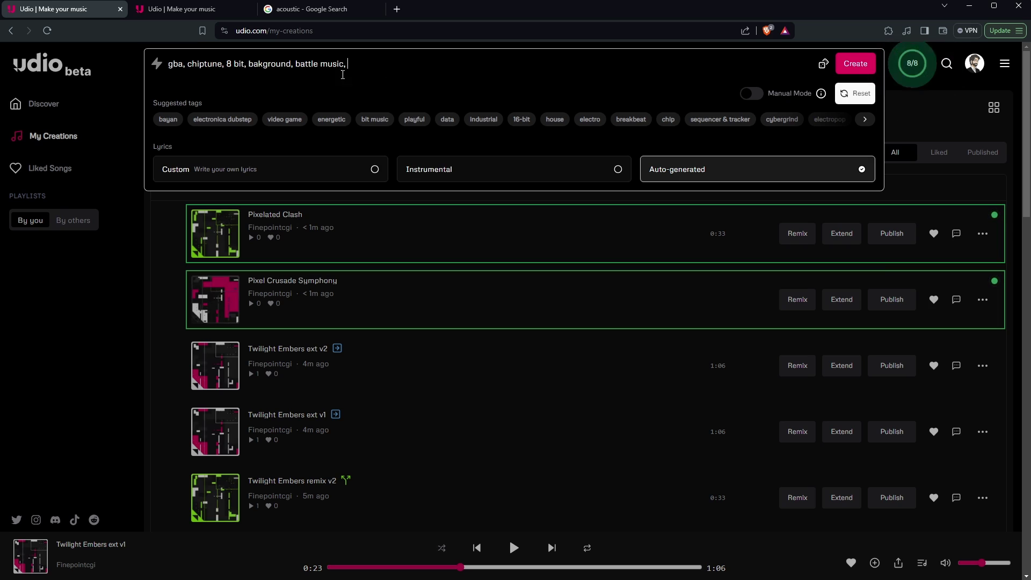
left_click_drag(347, 64, 144, 66)
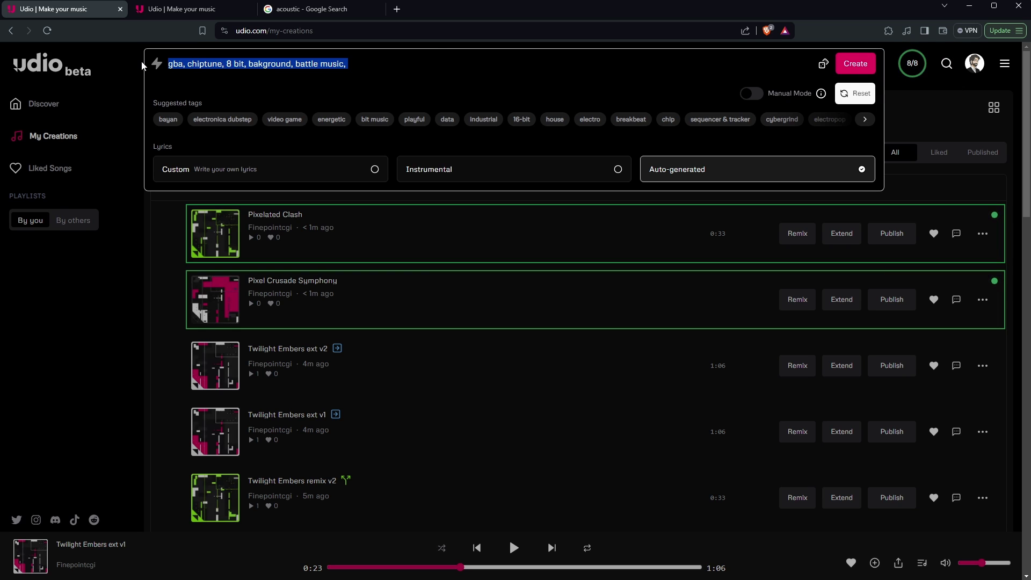
- Generate song-about tracks tagged rock, indie rock, guitar, drums and bass, then check the list
type("a song about ")
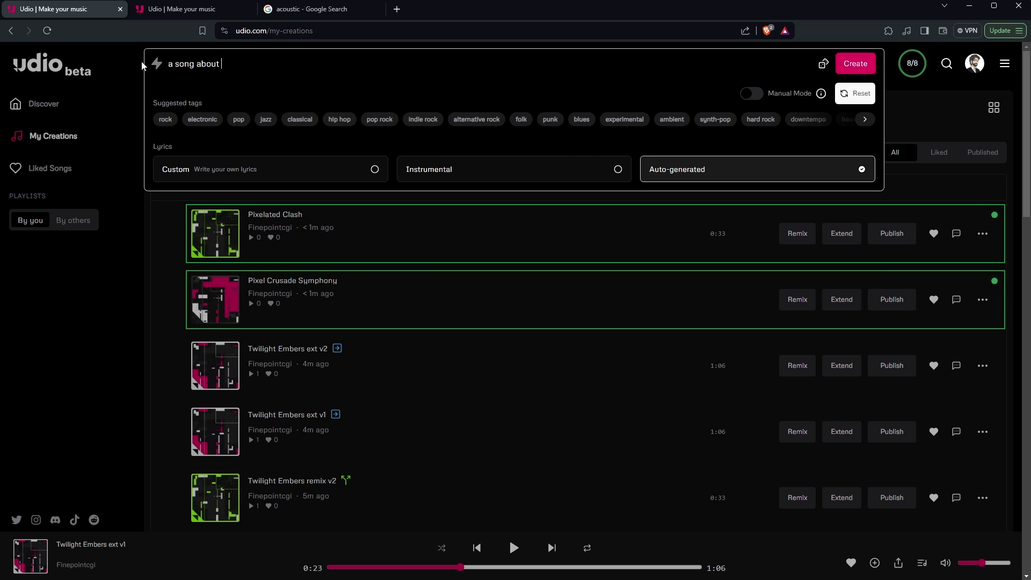
type("finepointcgi,")
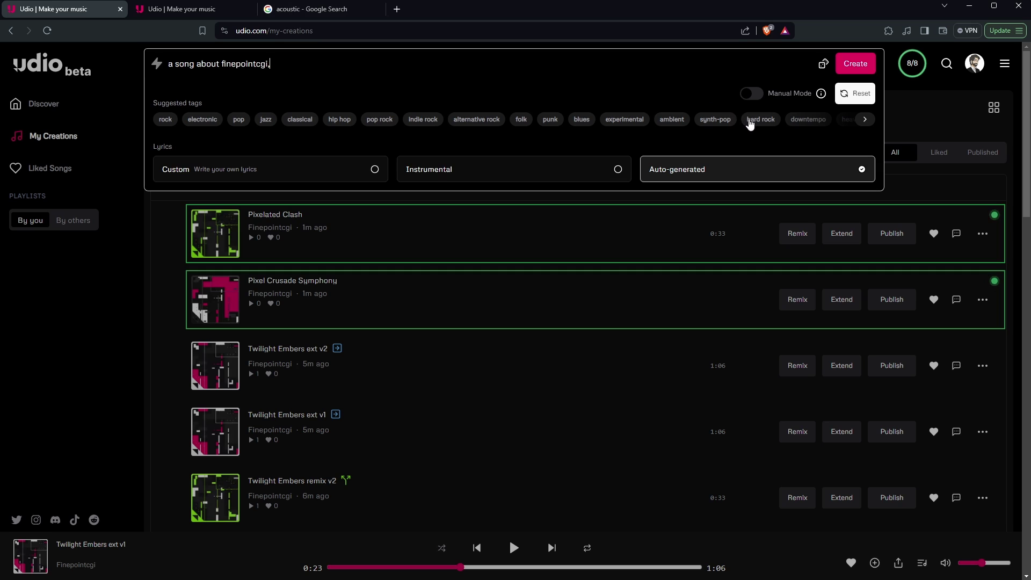
left_click(166, 119)
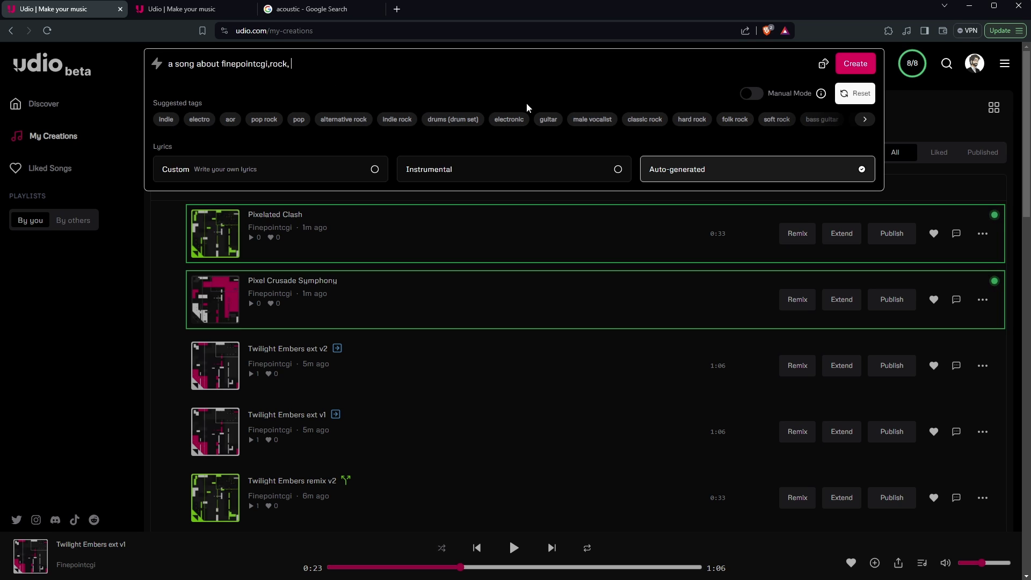
left_click(391, 126)
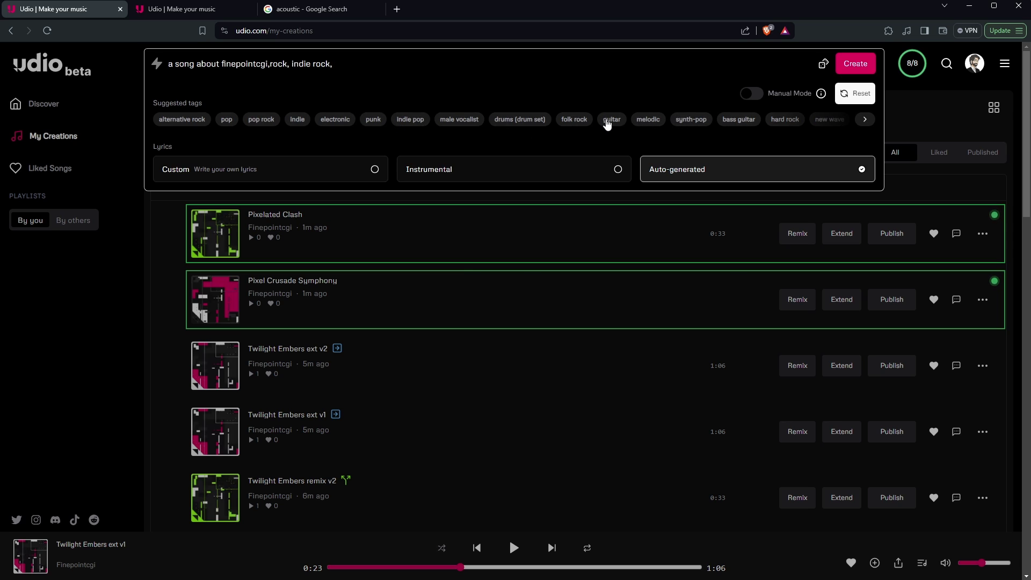
left_click(610, 121)
type("drums. bass")
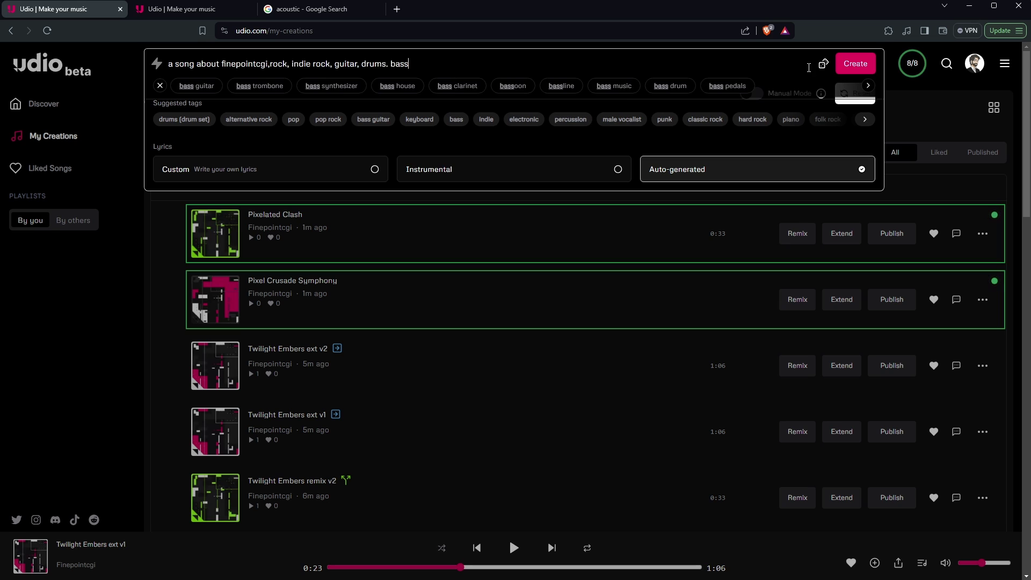
left_click(855, 64)
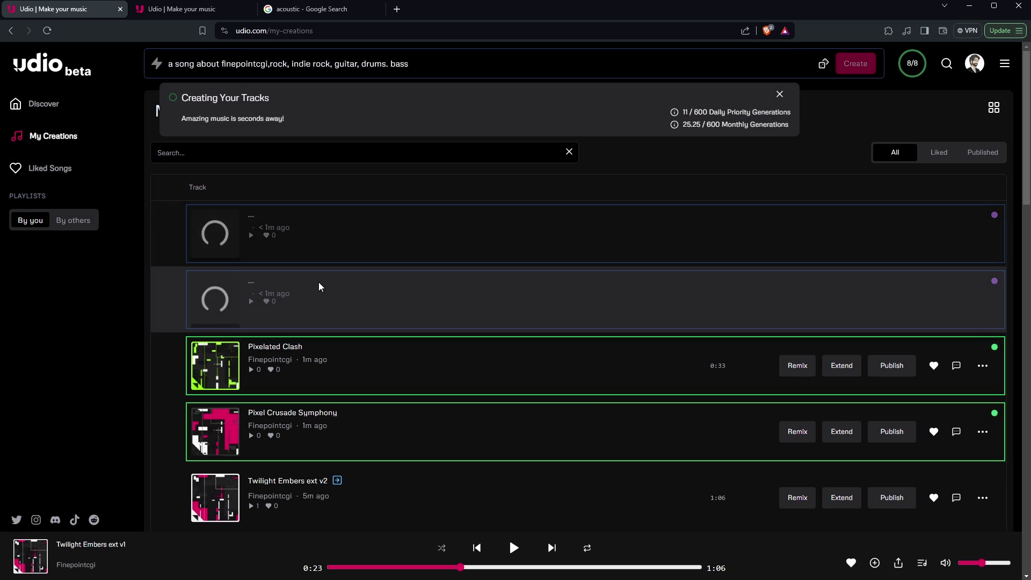
scroll(318, 287, "down", 2)
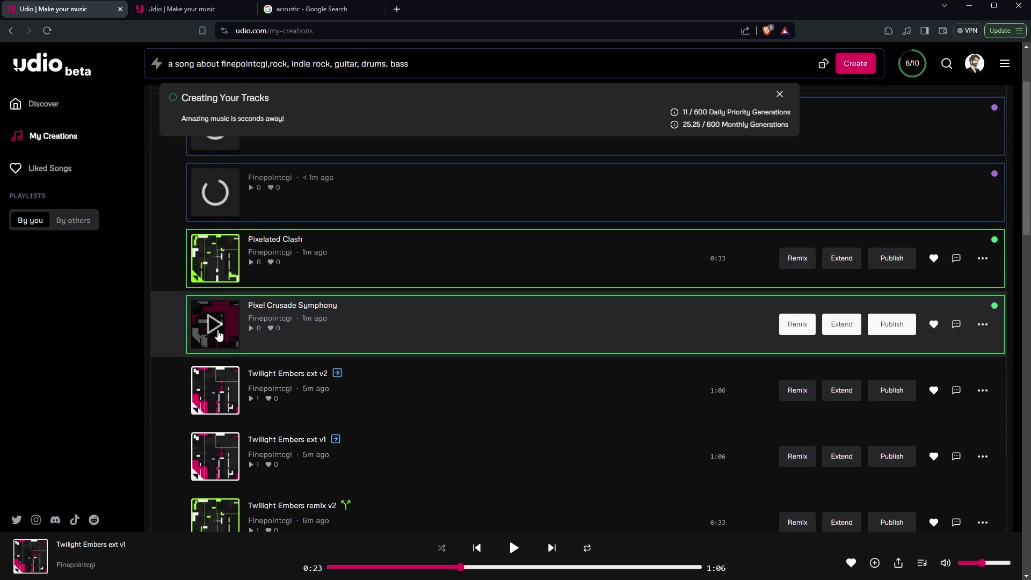
scroll(218, 333, "up", 1)
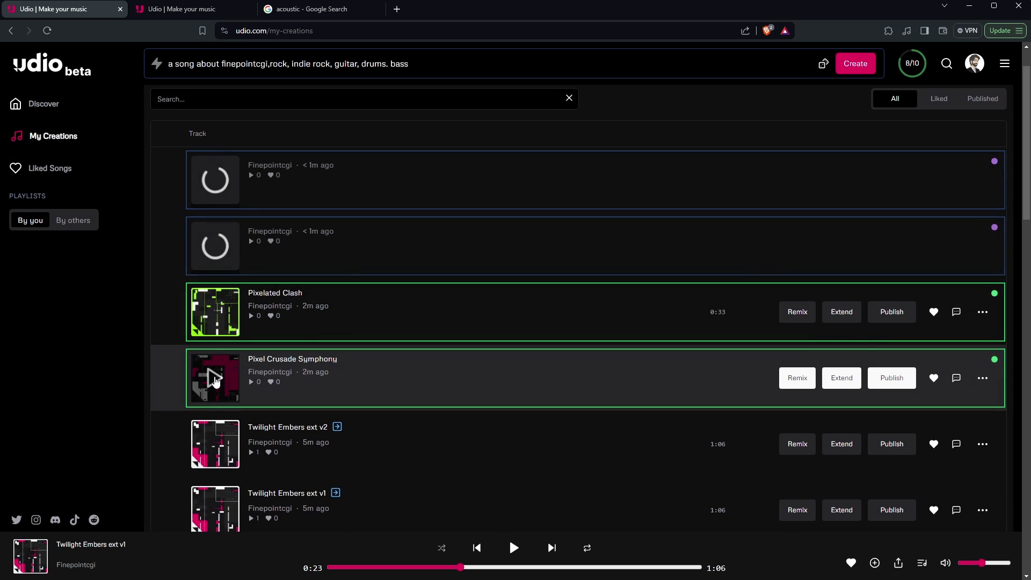
- Preview Pixel Crusade Symphony, then switch playback to Pixelated Clash
left_click(216, 382)
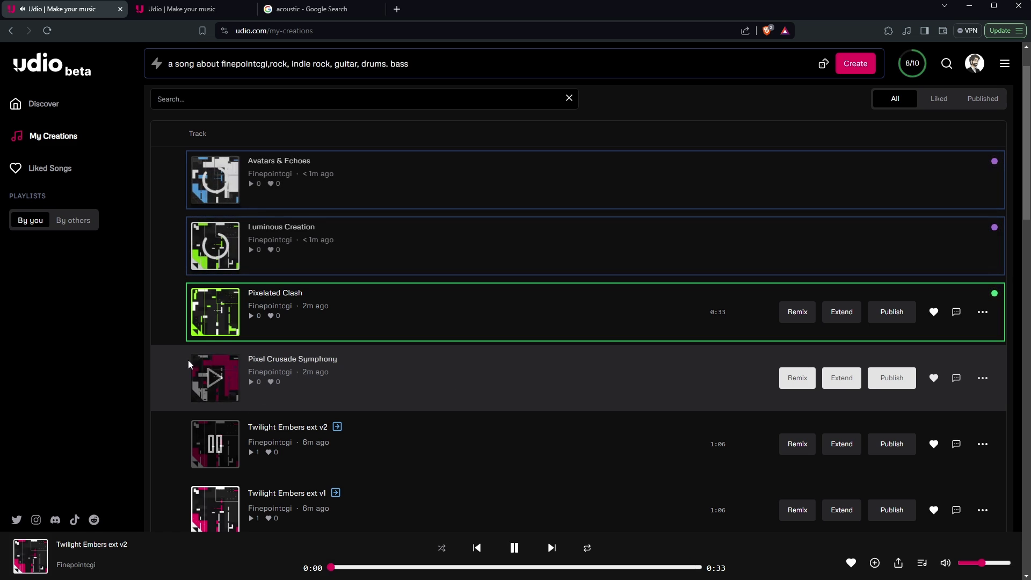
left_click(214, 377)
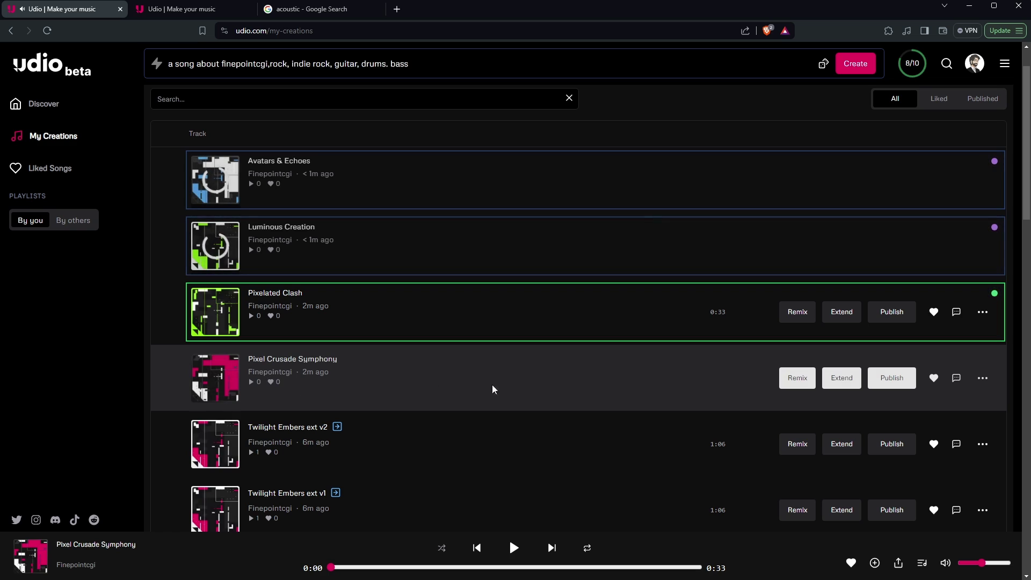
left_click(218, 314)
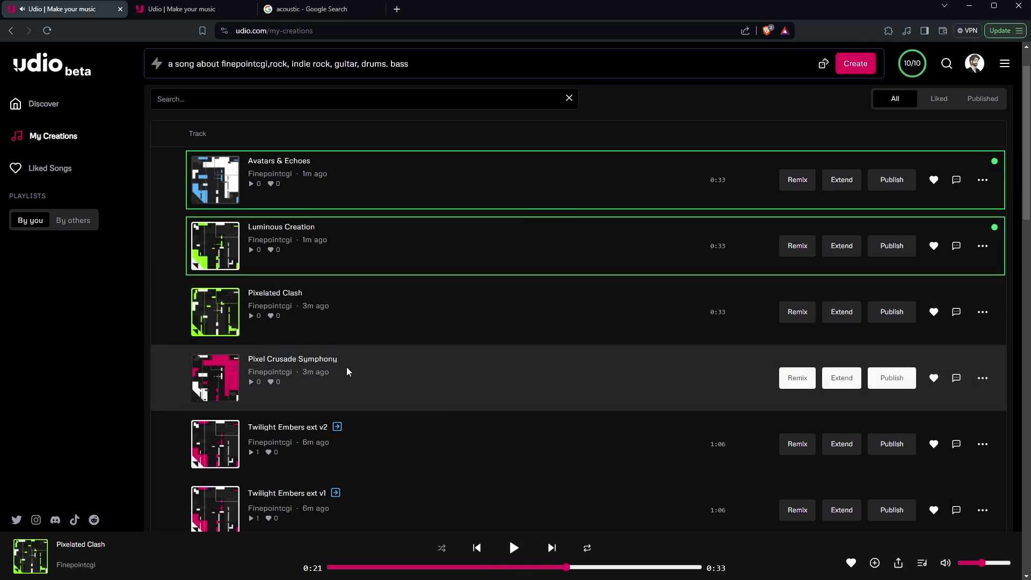
- Extend Pixel Crusade Symphony with a section before it, adding 'epic, buildup' to the prompt
left_click(842, 378)
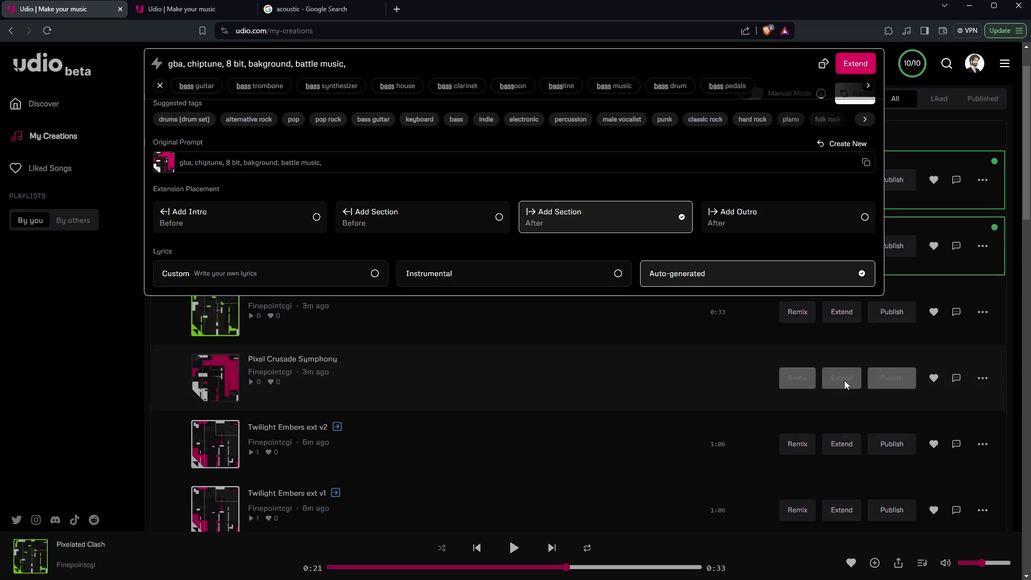
left_click(417, 230)
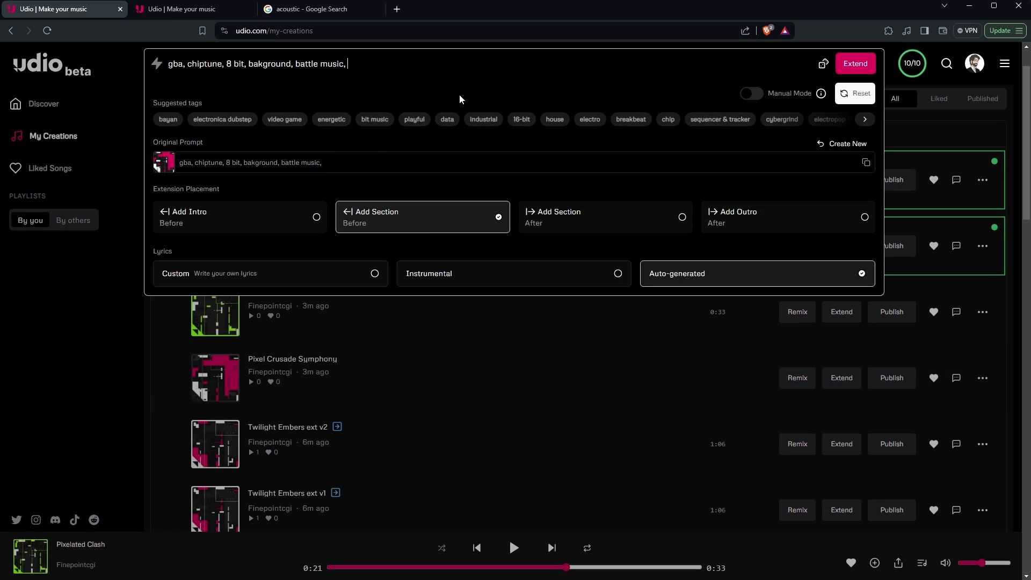
type("epic, buildup")
key("Return")
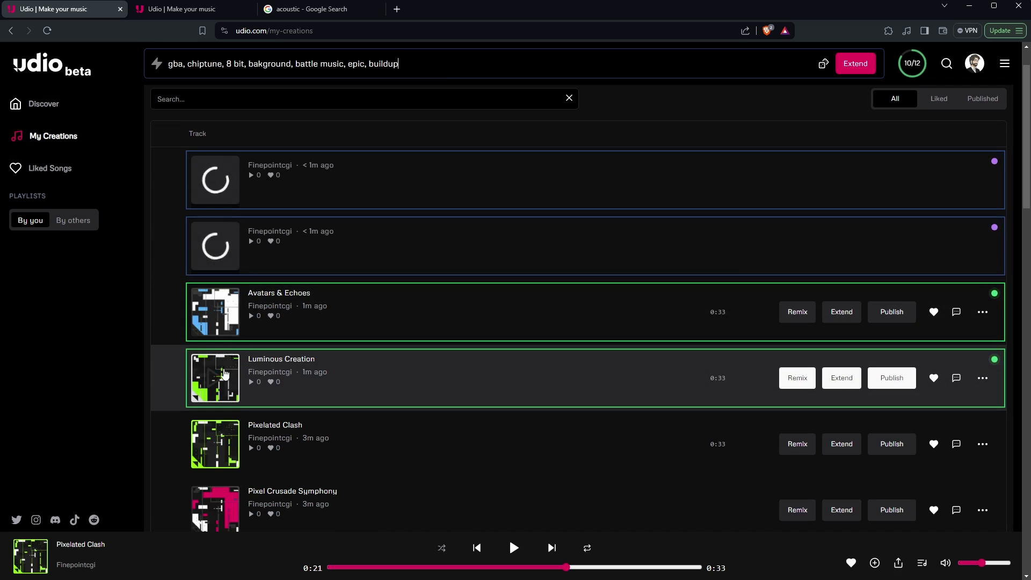
- Play Luminous Creation and then Avatars & Echoes, pausing each after listening
mouse_move(223, 380)
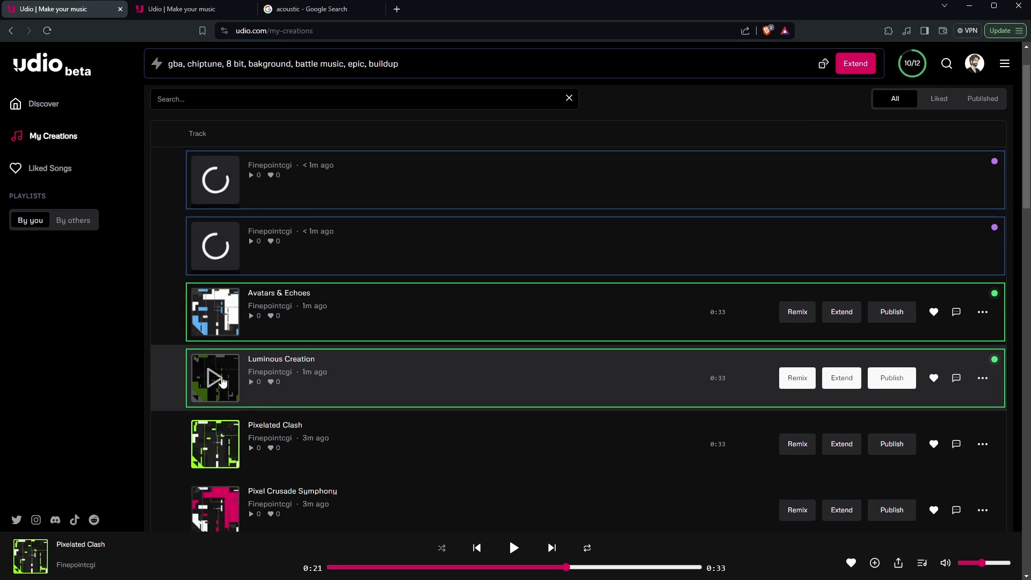
left_click(222, 380)
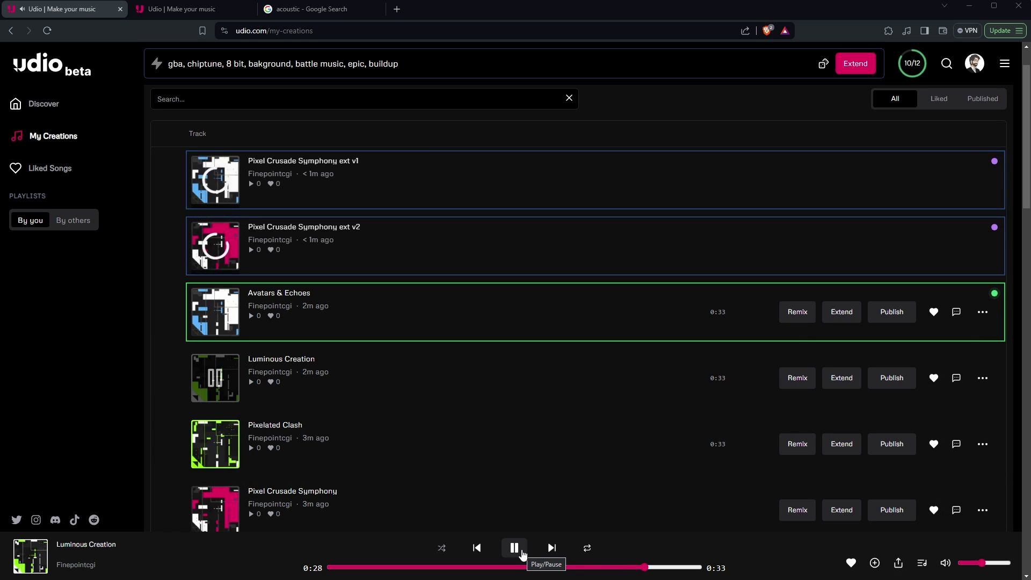
left_click(521, 553)
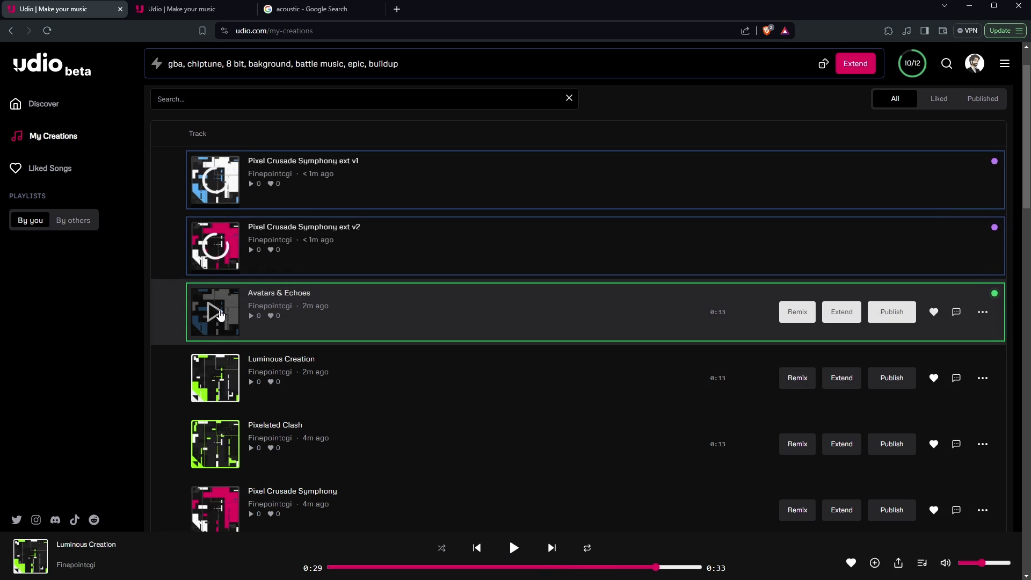
left_click(220, 315)
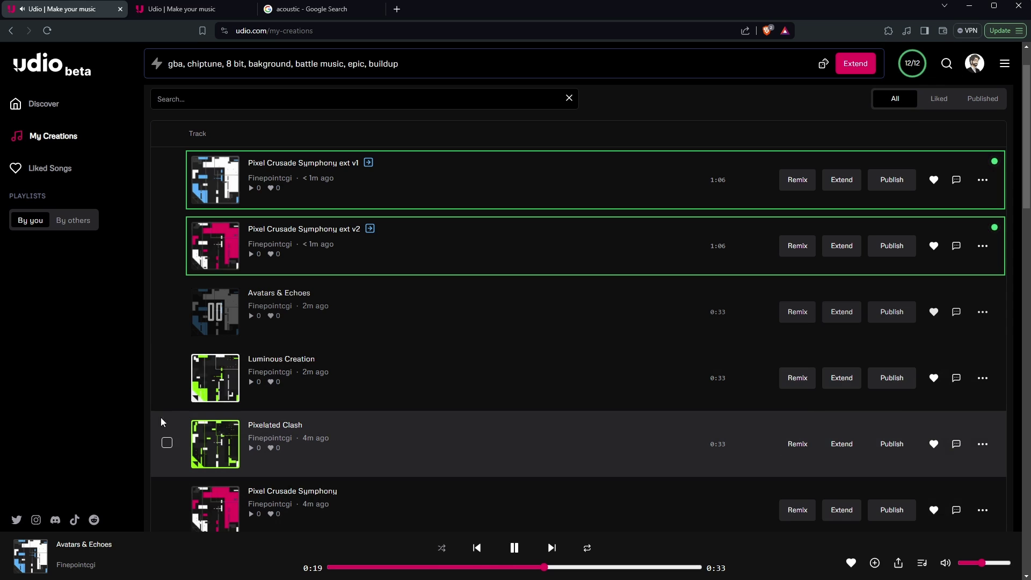
left_click(525, 553)
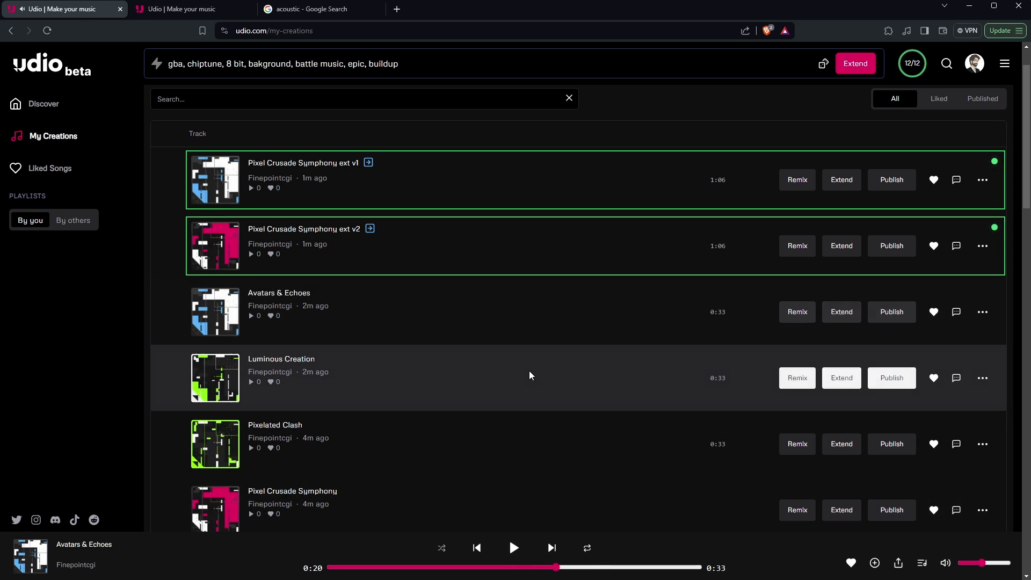
left_click(804, 378)
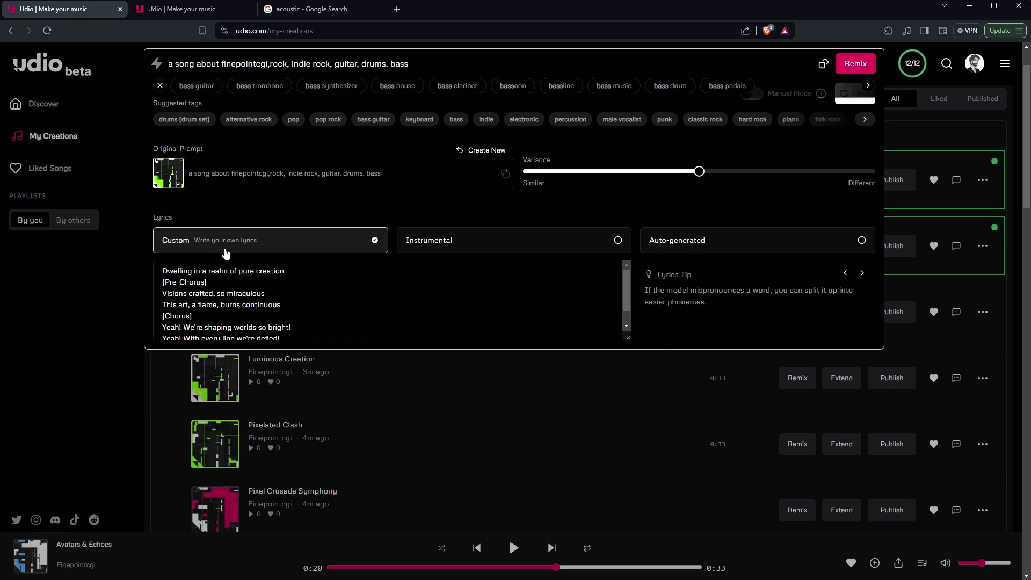
scroll(204, 322, "down", 3)
scroll(204, 322, "up", 3)
scroll(222, 321, "down", 1)
scroll(221, 321, "down", 1)
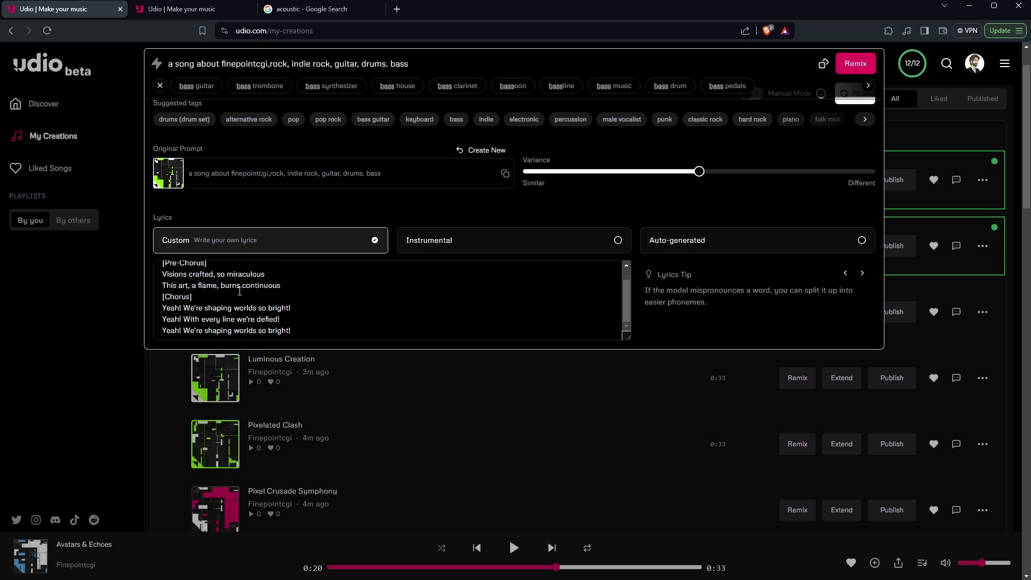
scroll(239, 291, "up", 1)
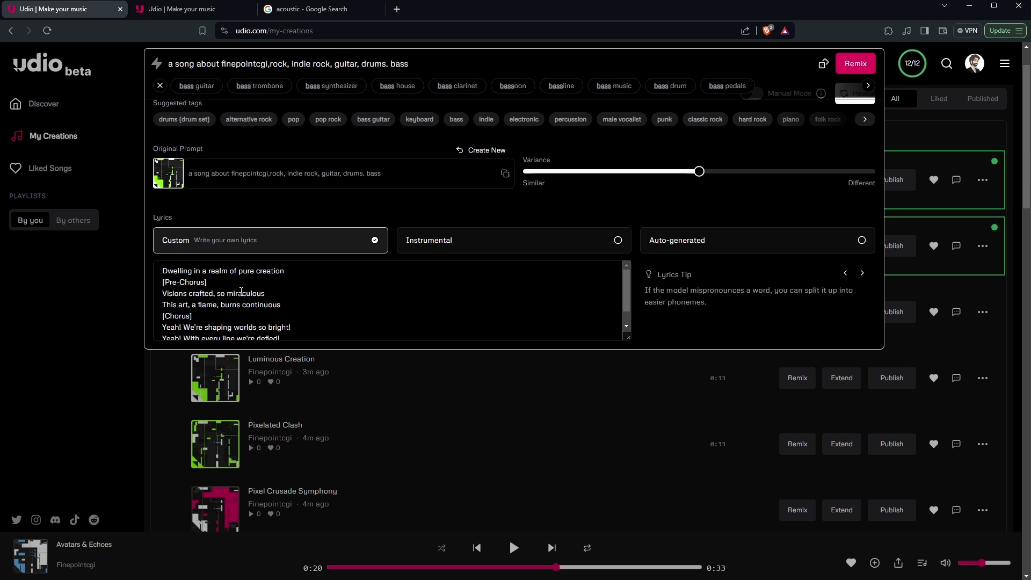
scroll(318, 311, "down", 2)
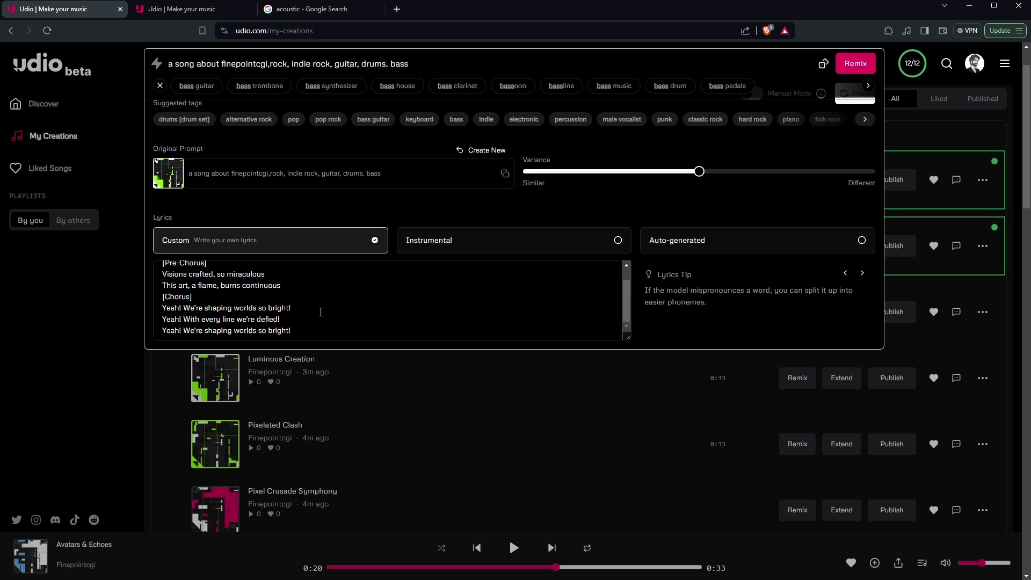
left_click(949, 128)
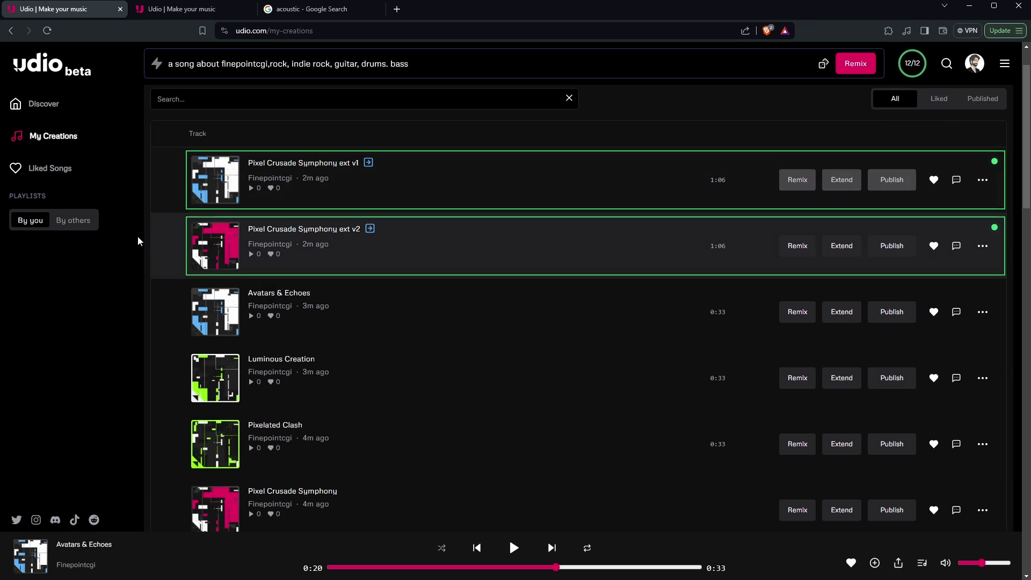
- Play Pixel Crusade Symphony ext v2, then ext v1, pausing each after listening
left_click(216, 256)
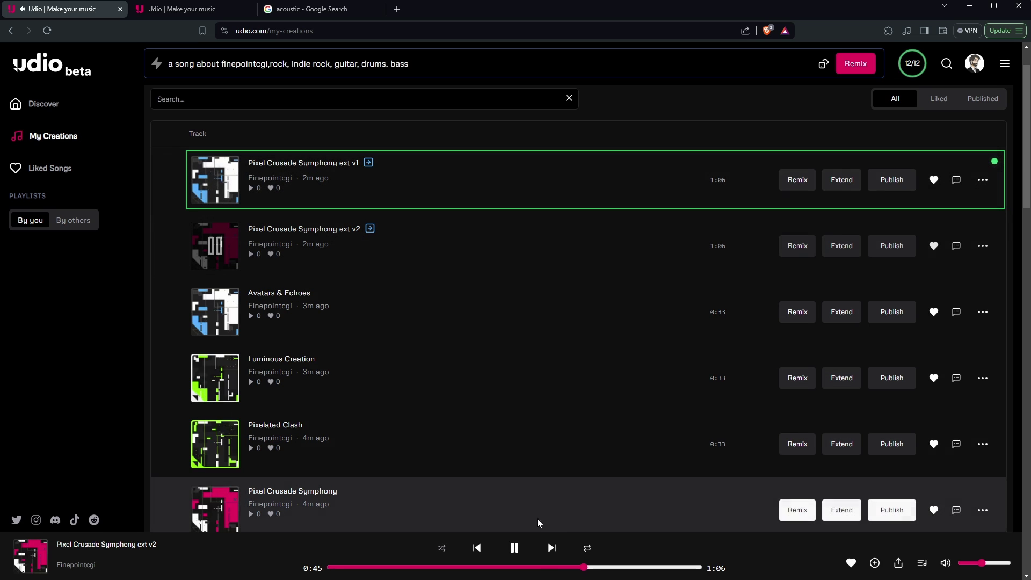
left_click(514, 548)
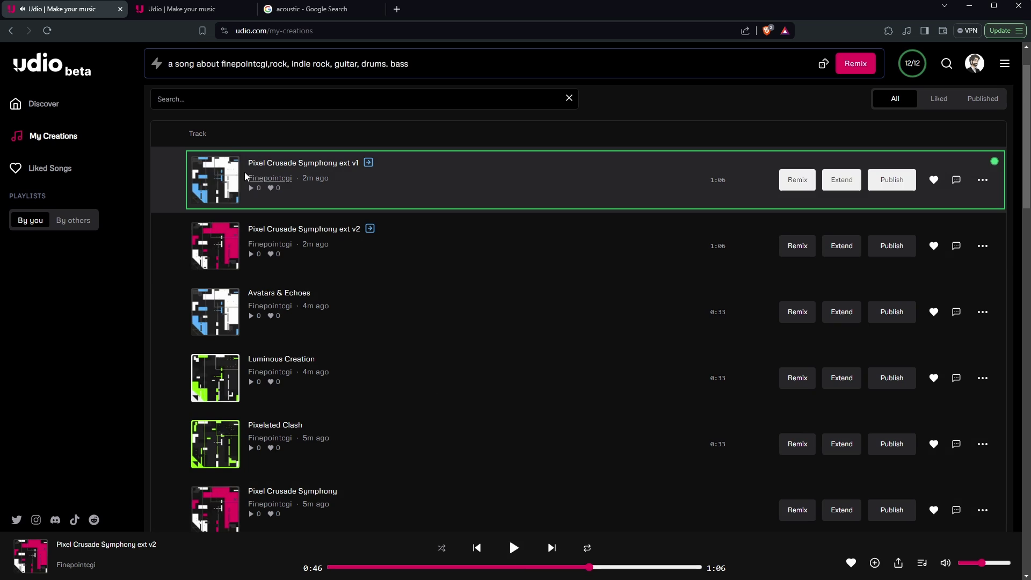
left_click(215, 180)
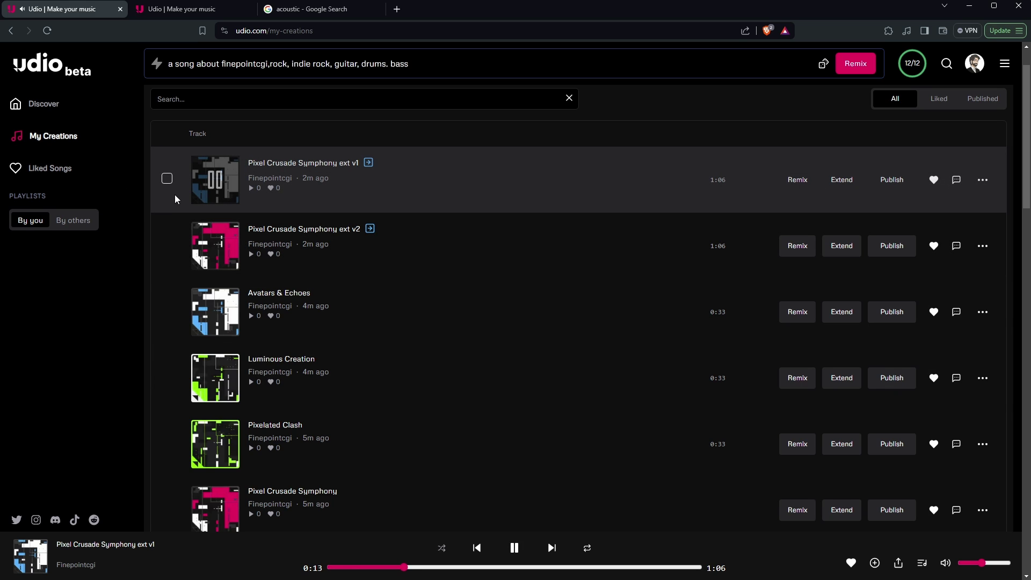
left_click(519, 548)
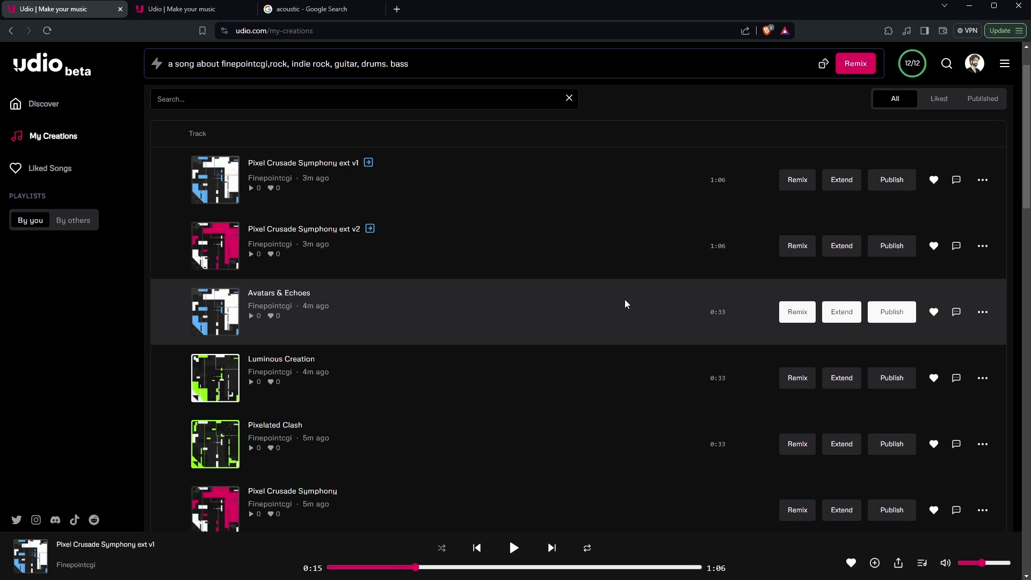